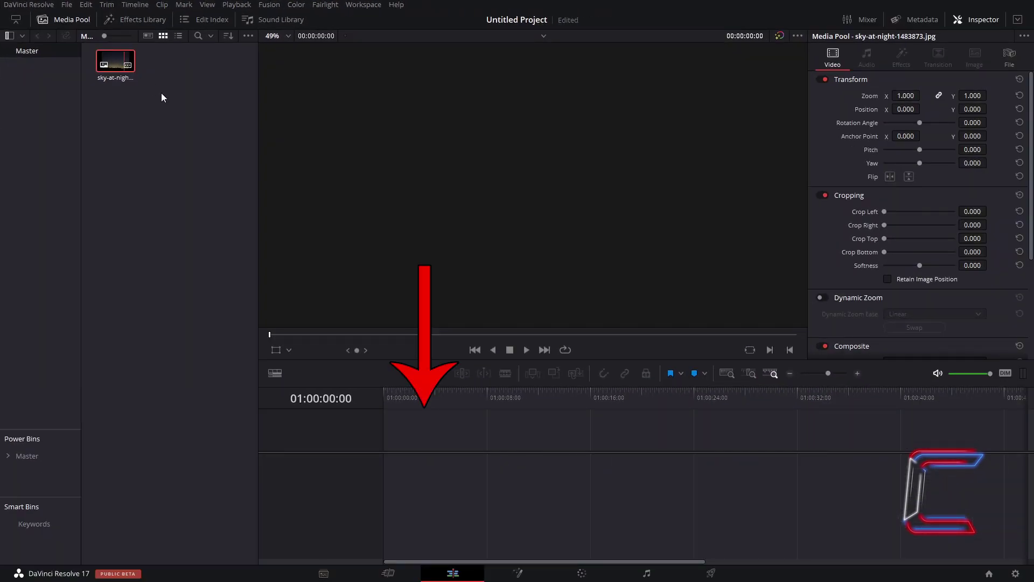
# Place the night-sky photo on a new timeline and extend the clip to a 10-second duration.
pyautogui.moveTo(116, 61); pyautogui.dragTo(394, 438)
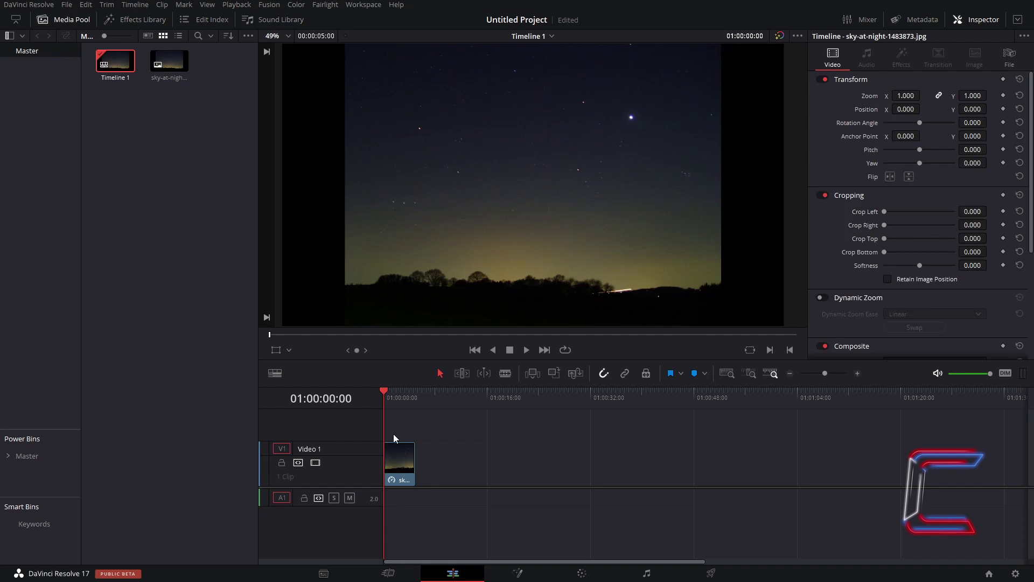
pyautogui.hotkey('ctrl', '=')
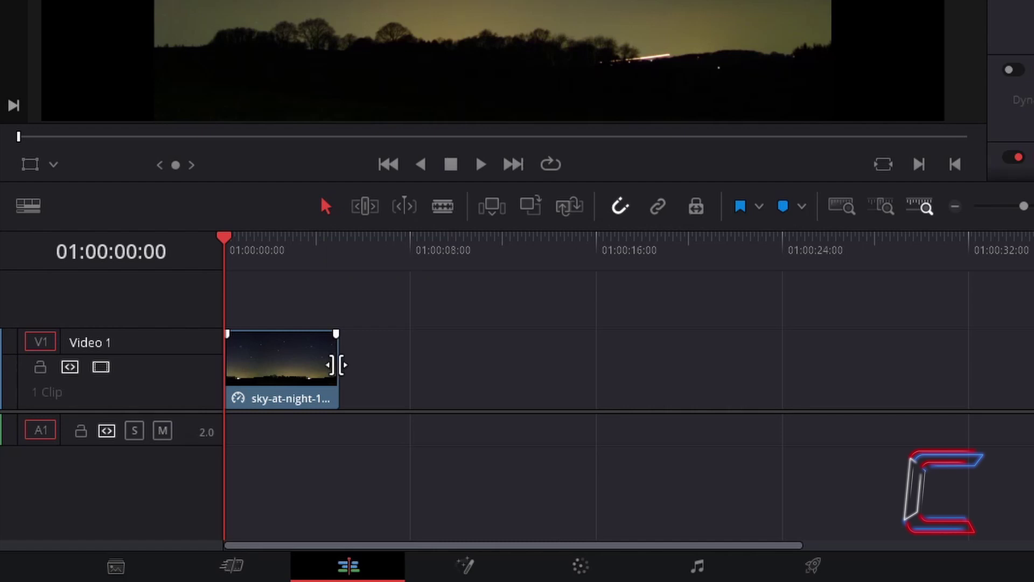
pyautogui.moveTo(337, 365); pyautogui.dragTo(455, 374)
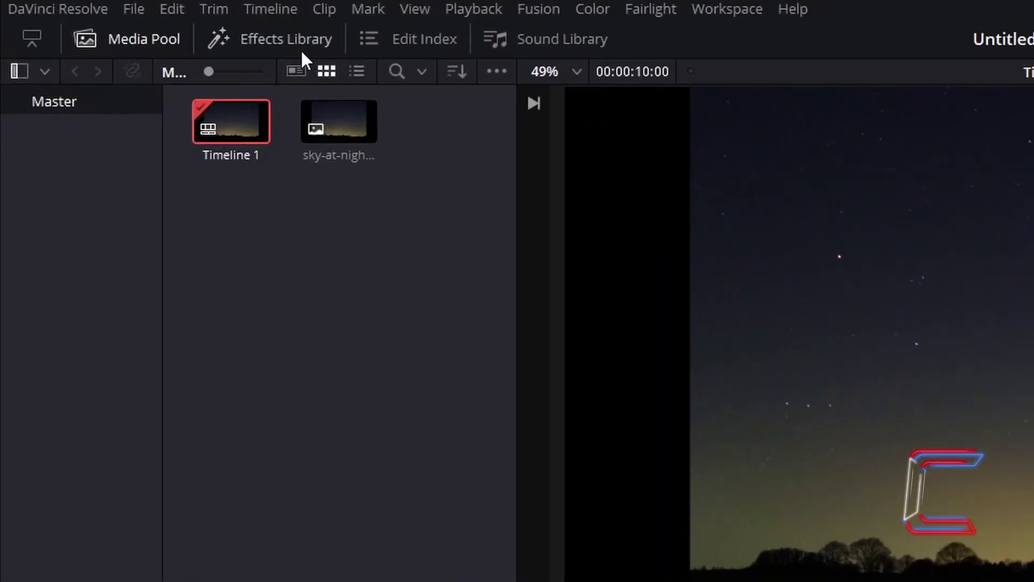
# Add a Fusion Composition clip from the Effects toolbox onto Video 2.
pyautogui.click(299, 50)
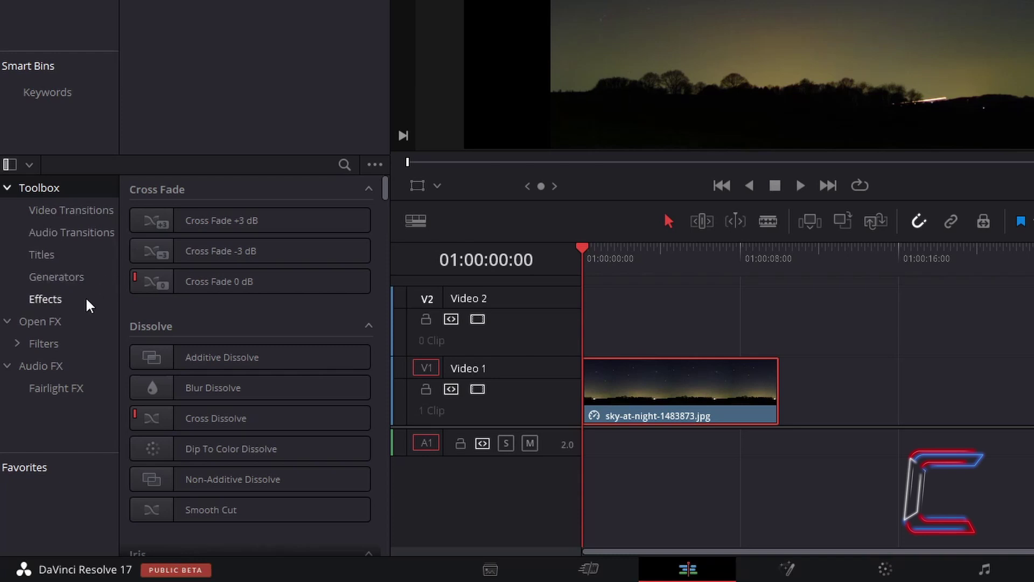
pyautogui.click(82, 298)
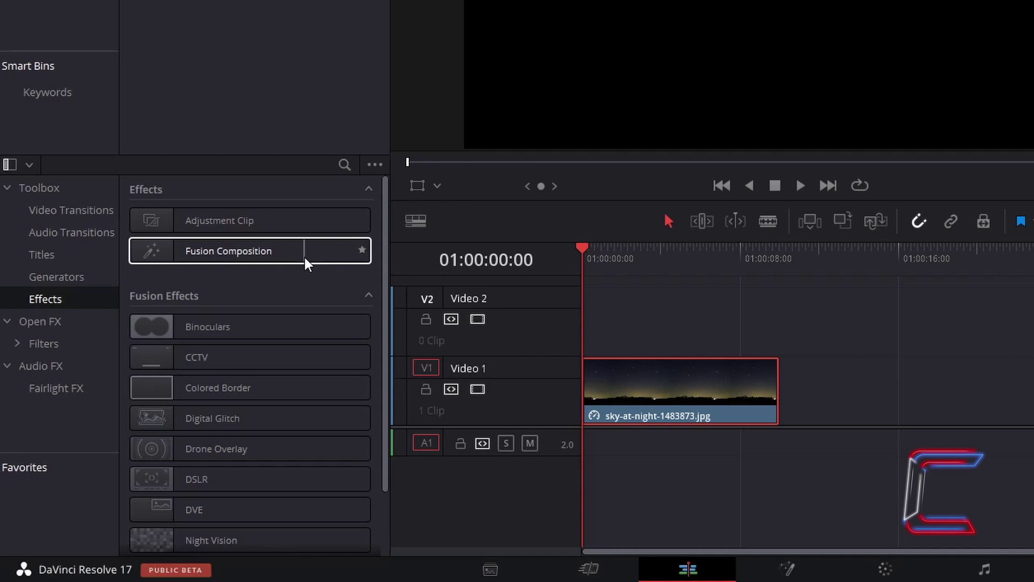
pyautogui.moveTo(303, 255); pyautogui.dragTo(591, 305)
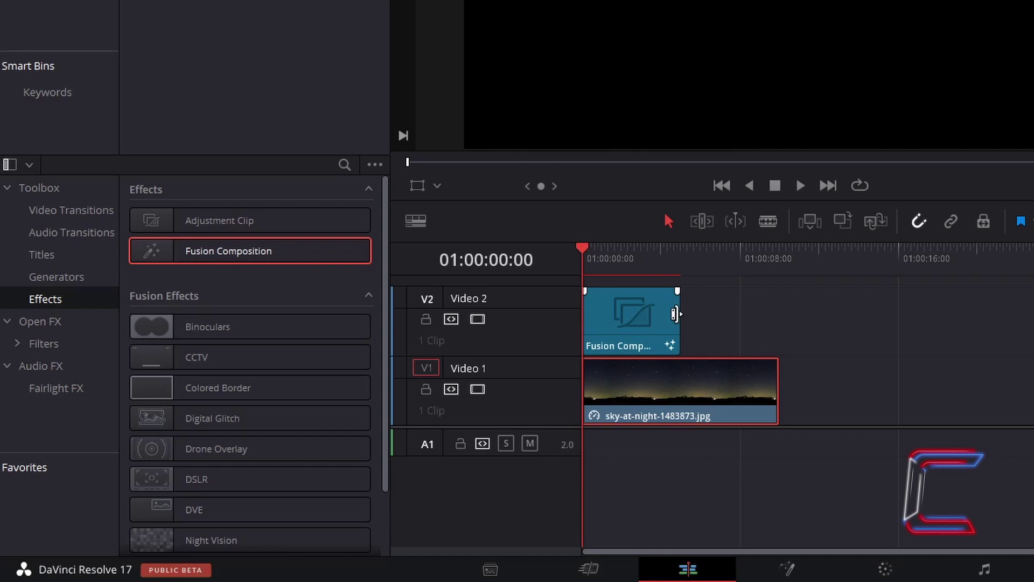
# Trim the Fusion clip to match the 10-second photo and open it in the Fusion page.
pyautogui.moveTo(674, 314); pyautogui.dragTo(778, 317)
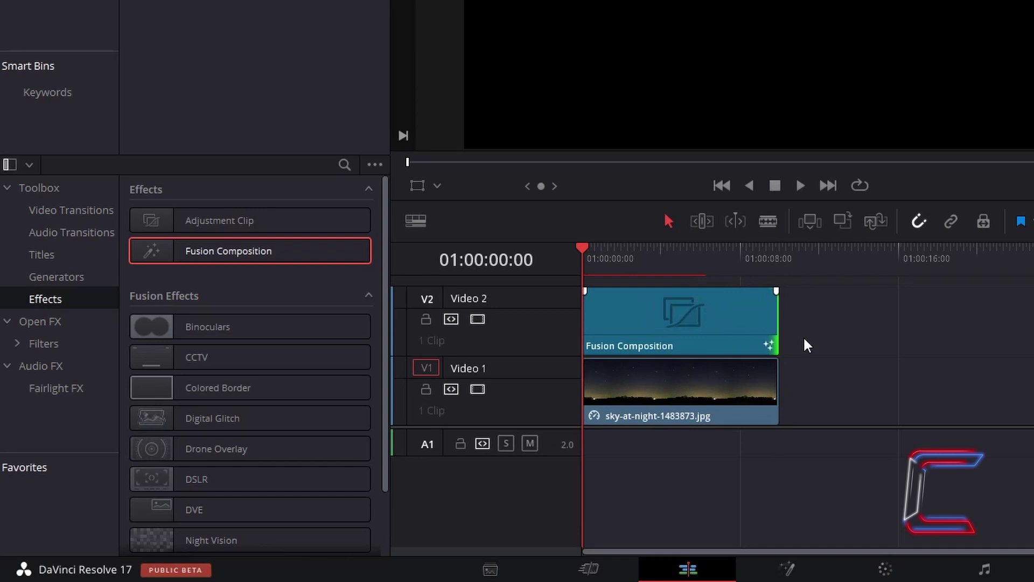
pyautogui.rightClick(736, 336)
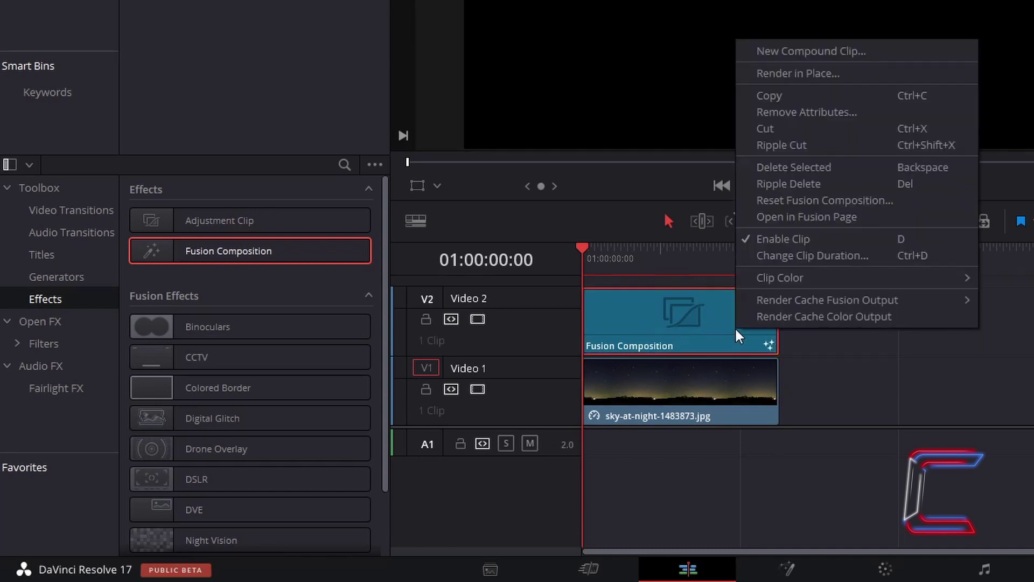
pyautogui.click(864, 219)
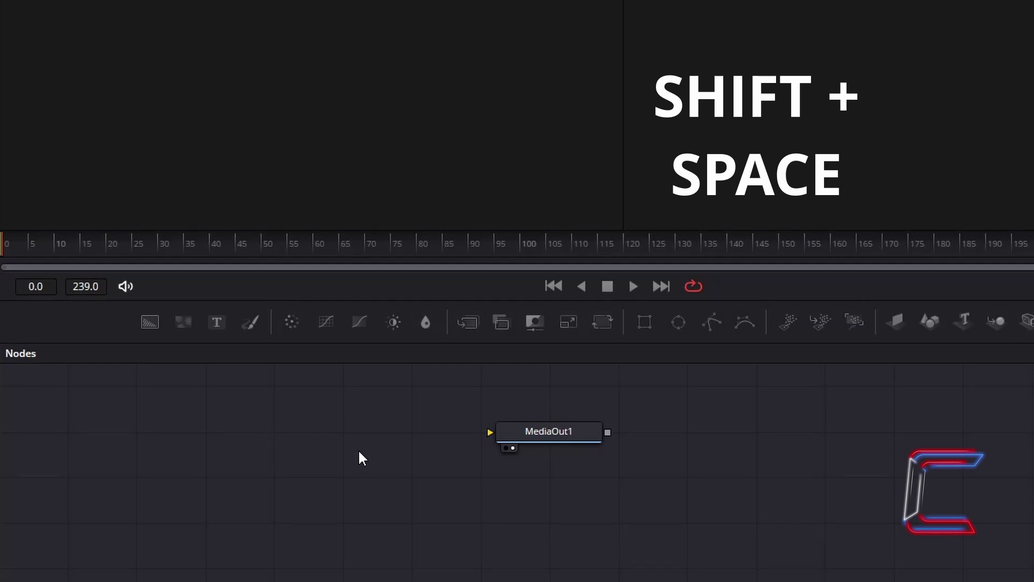
# Search for 'Ellipse' in the Select Tool search and add an Ellipse node to the composition.
pyautogui.hotkey('shift', 'space')
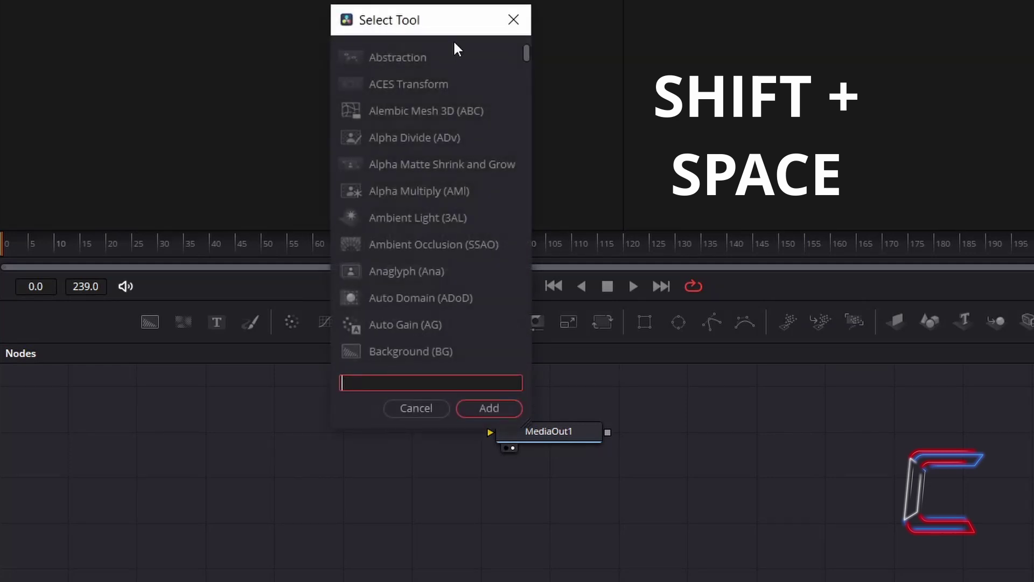
pyautogui.write('Ellipse')
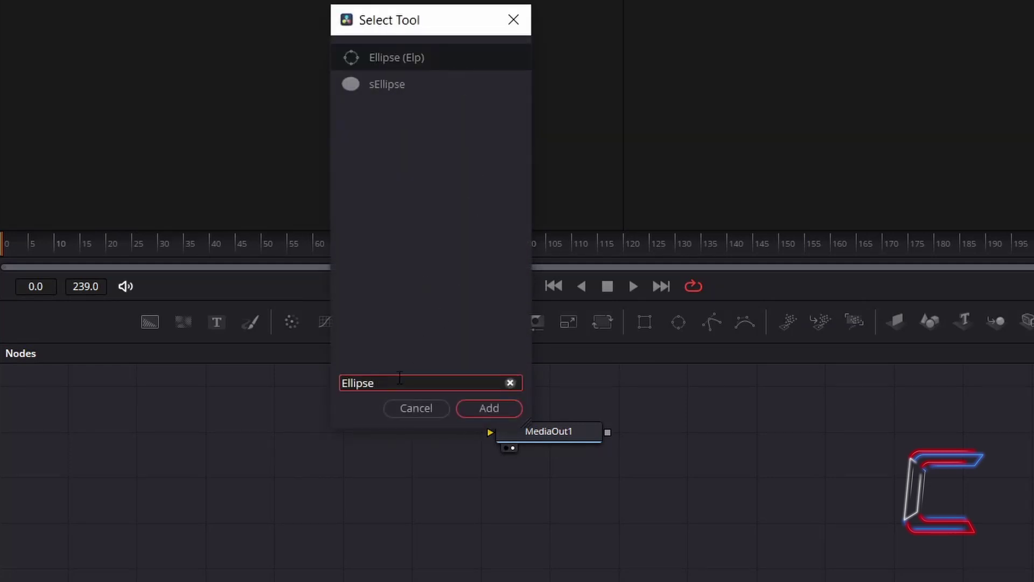
pyautogui.click(440, 50)
pyautogui.click(507, 408)
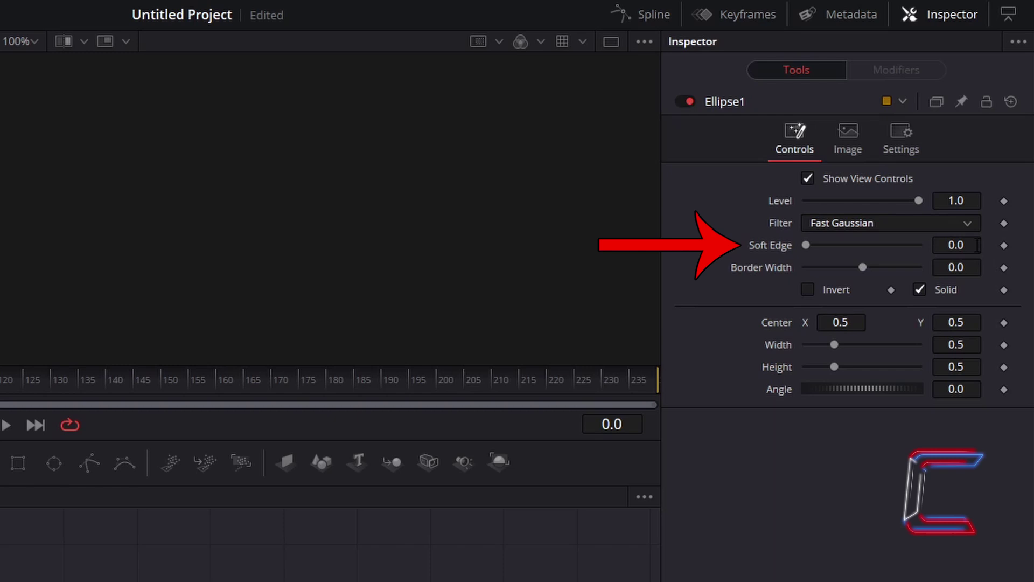
# Set Ellipse1's Soft Edge to 0.01 and both Width and Height to 0.025.
pyautogui.click(978, 246)
pyautogui.write('1')
pyautogui.press('Tab')
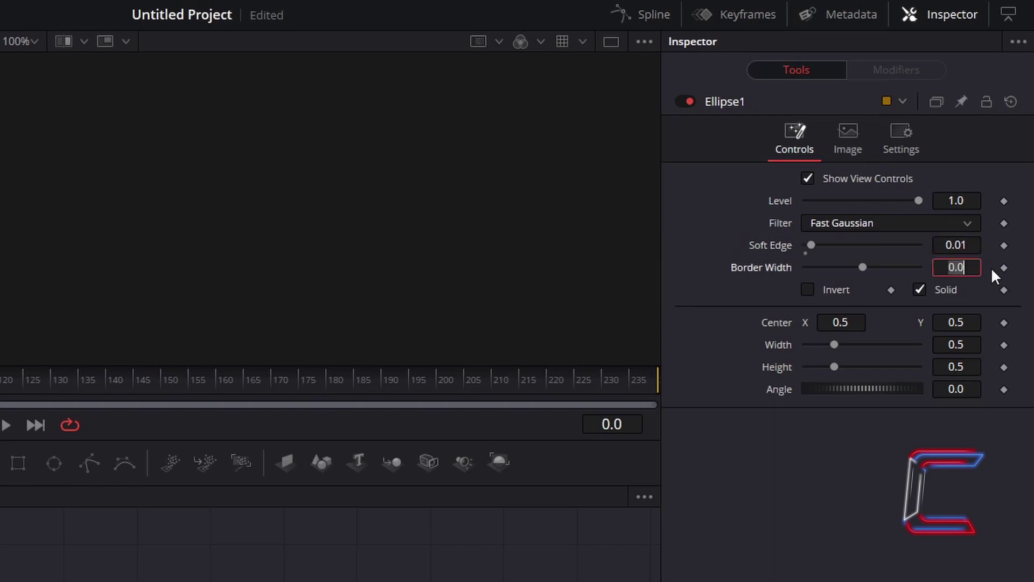
pyautogui.click(975, 344)
pyautogui.write('0.025')
pyautogui.press('Tab')
pyautogui.write('0.025')
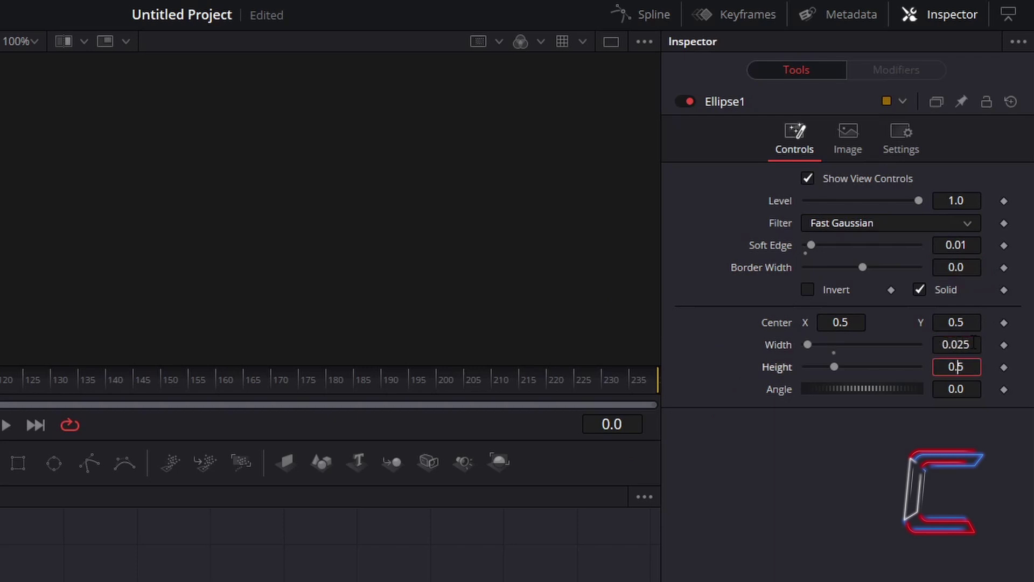
pyautogui.press('Tab')
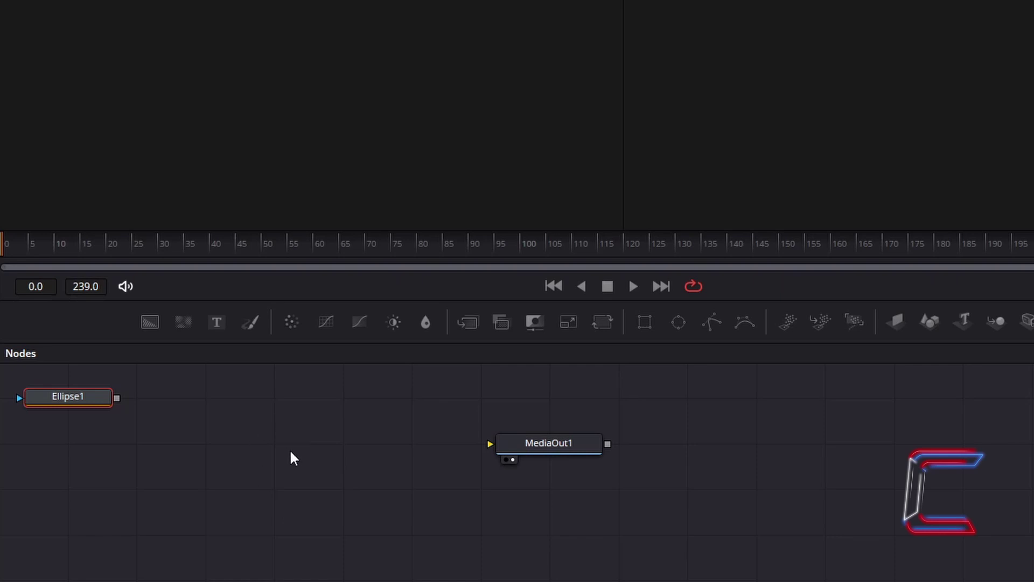
# Add a pEmitter node, position it below Ellipse1, and show its Inspector controls.
pyautogui.click(267, 487)
pyautogui.hotkey('shift', 'space')
pyautogui.write('pEmitter')
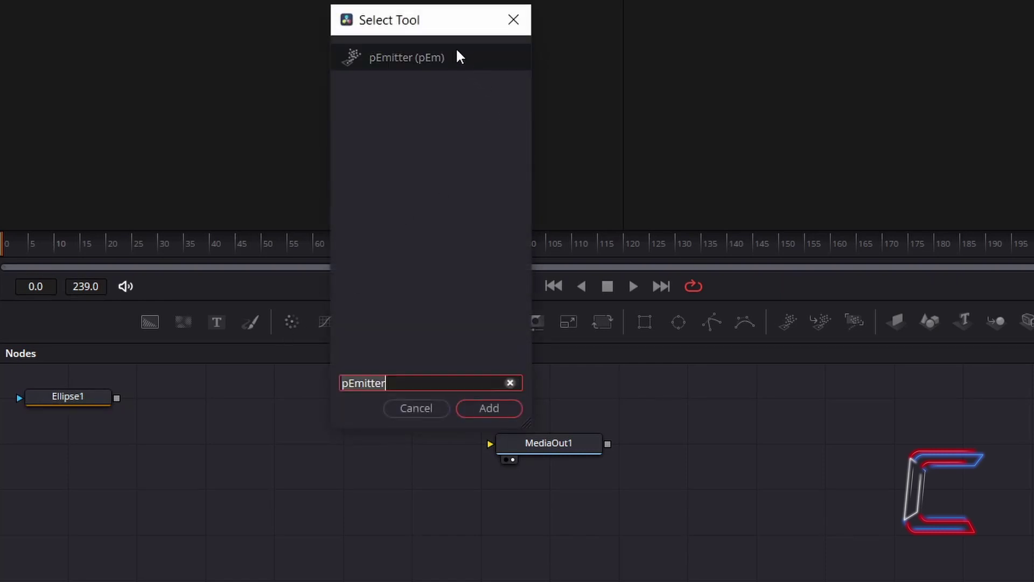
pyautogui.click(496, 405)
pyautogui.moveTo(265, 486); pyautogui.dragTo(77, 443)
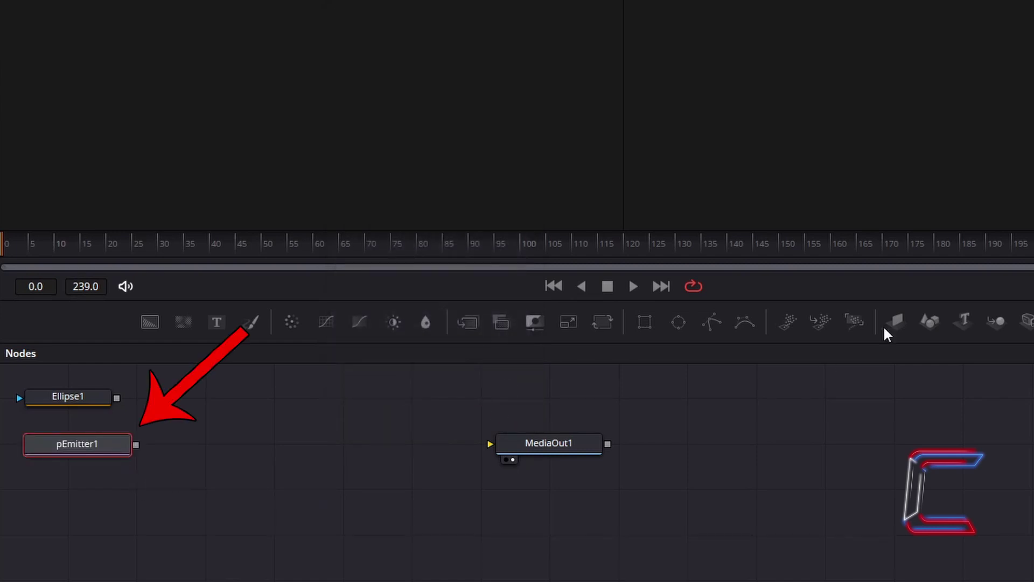
pyautogui.click(945, 16)
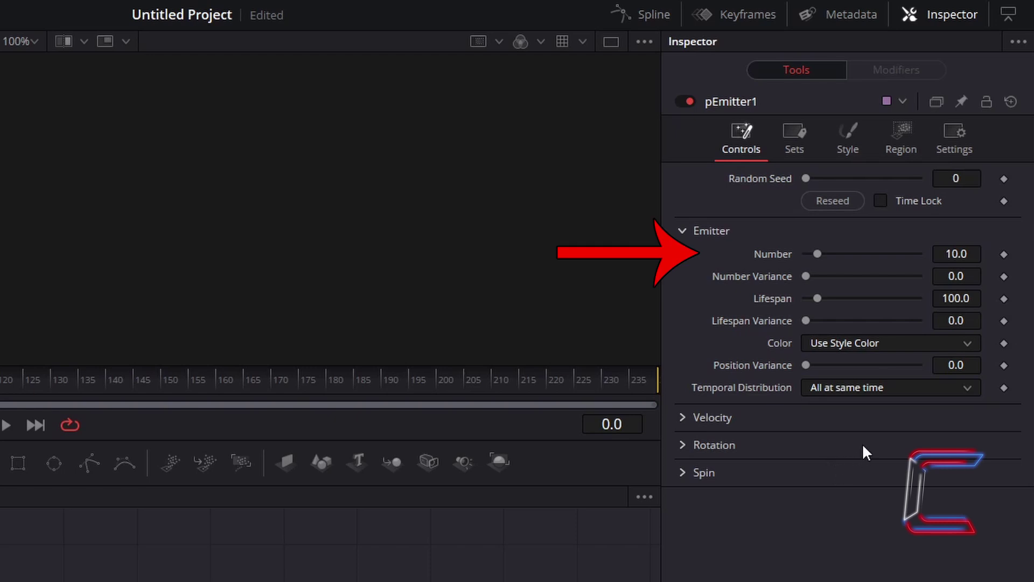
# Give pEmitter1 Number 0.01, Lifespan 25 and Position Variance 0.002.
pyautogui.click(976, 251)
pyautogui.write('0.01')
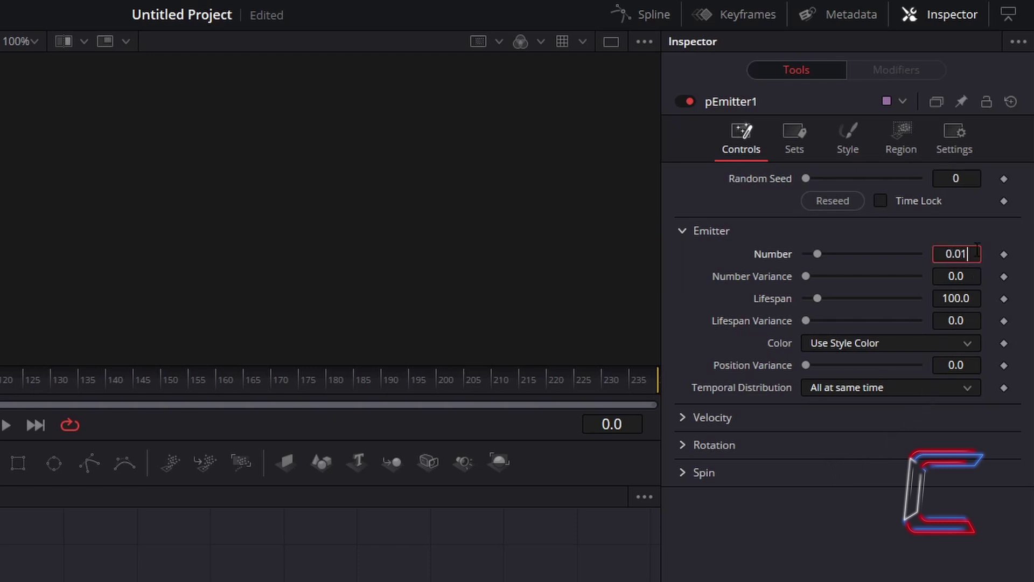
pyautogui.press('Tab')
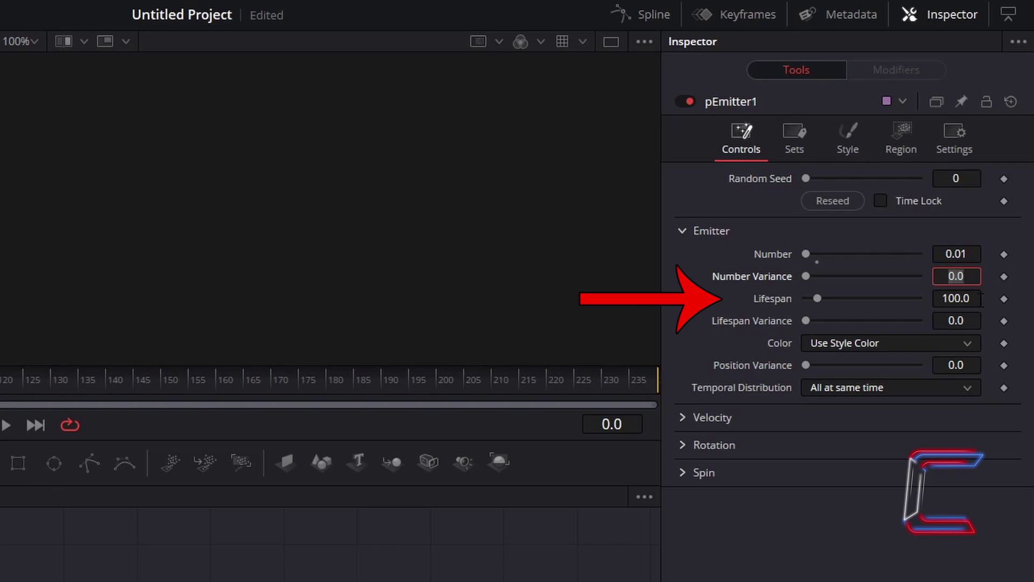
pyautogui.press('Tab')
pyautogui.write('25')
pyautogui.press('Tab')
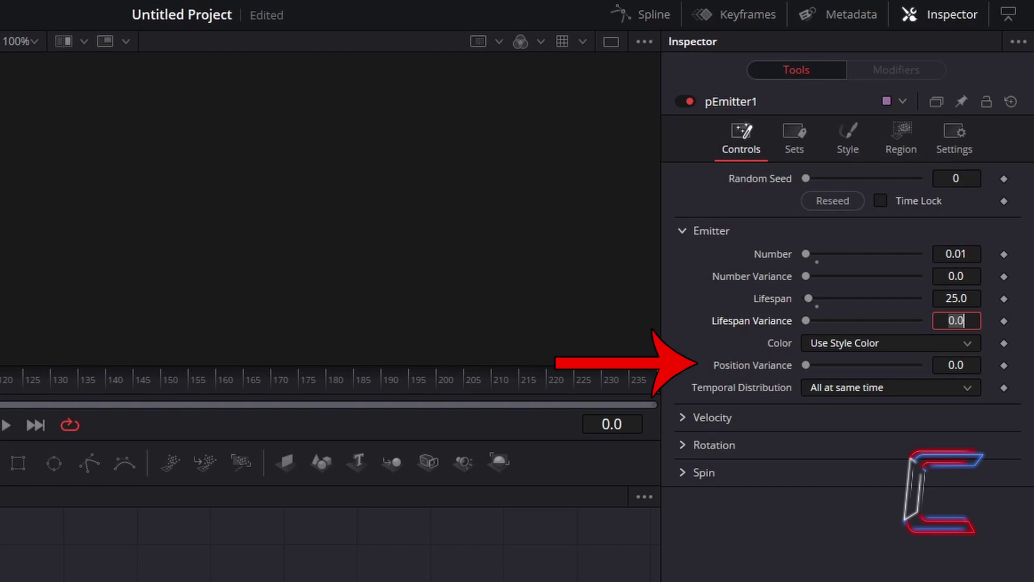
pyautogui.press('Tab')
pyautogui.write('0.002')
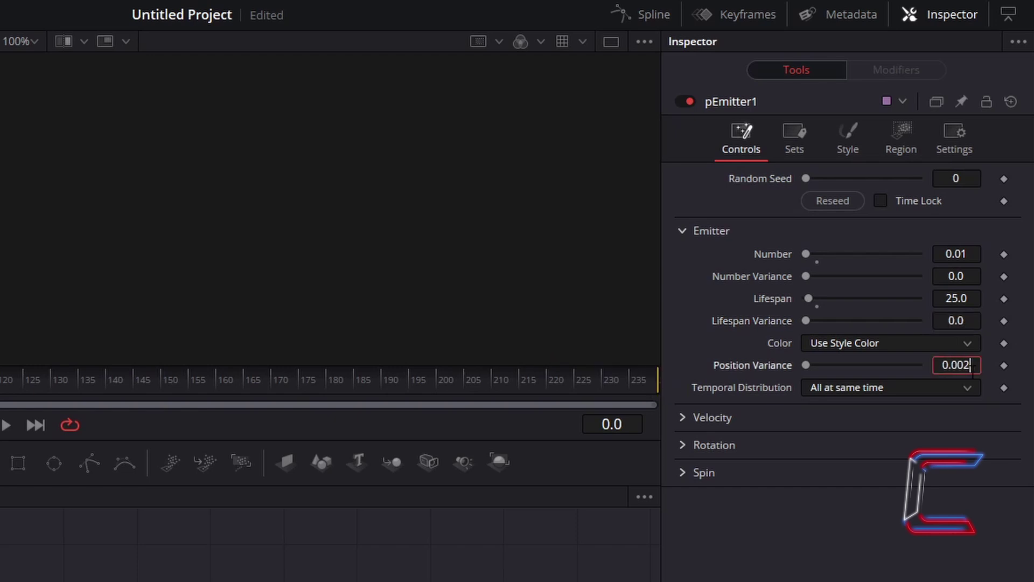
pyautogui.press('Tab')
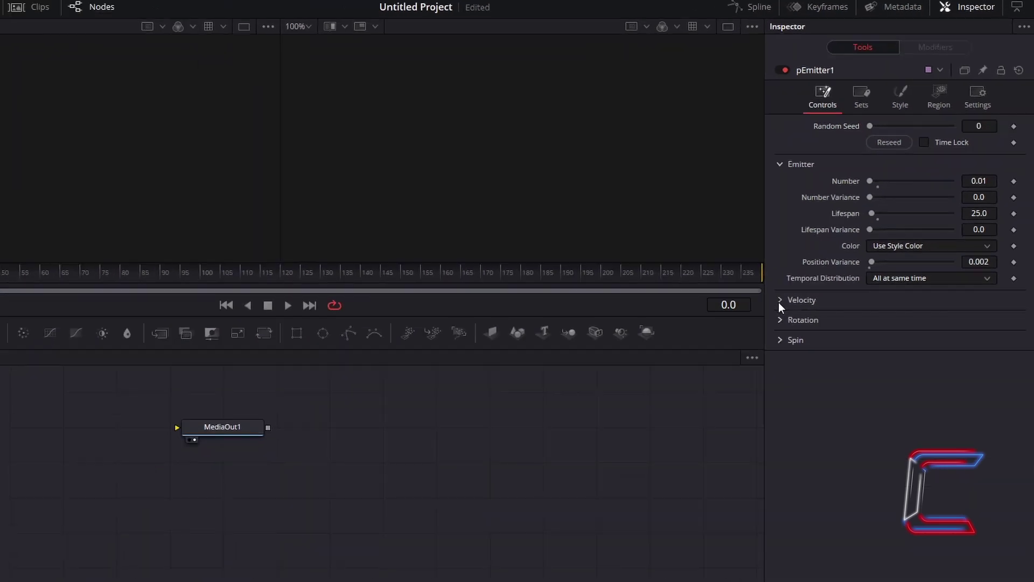
pyautogui.click(779, 301)
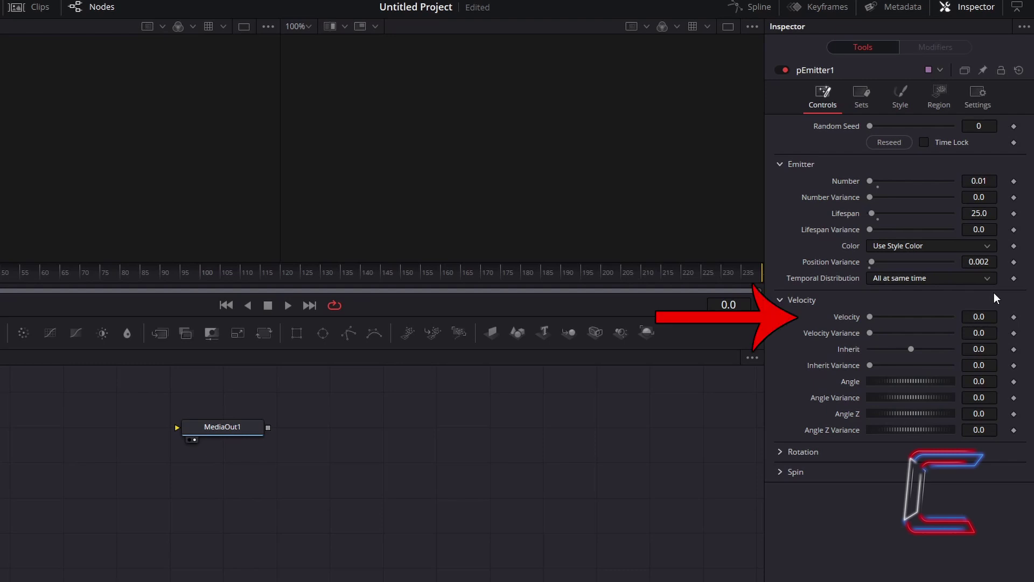
# Enter particle Velocity 0.18, Angle -15 and Angle Variance 15 in pEmitter1.
pyautogui.click(985, 316)
pyautogui.write('0.18')
pyautogui.press('Tab')
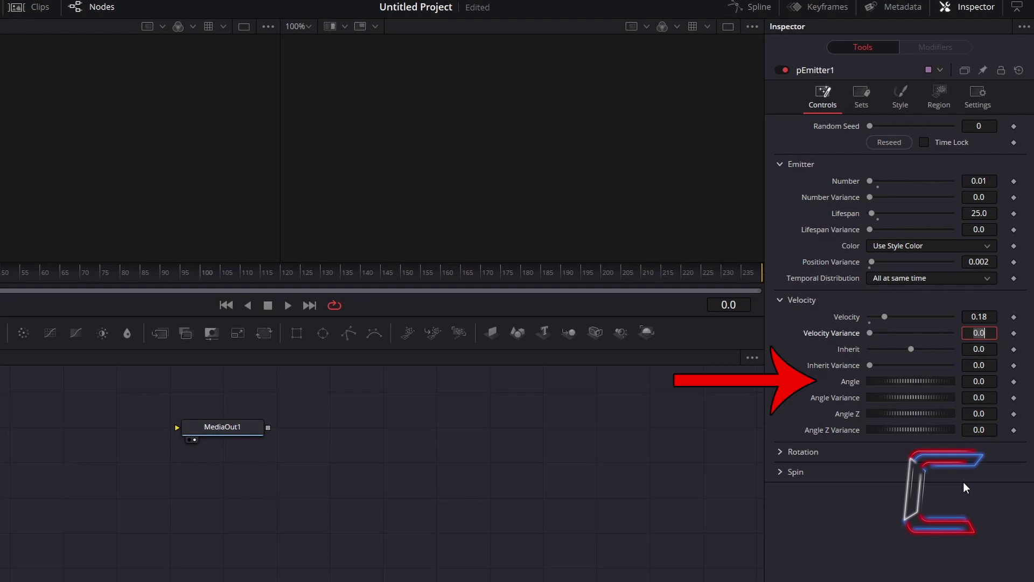
pyautogui.click(990, 381)
pyautogui.write('-15')
pyautogui.press('Tab')
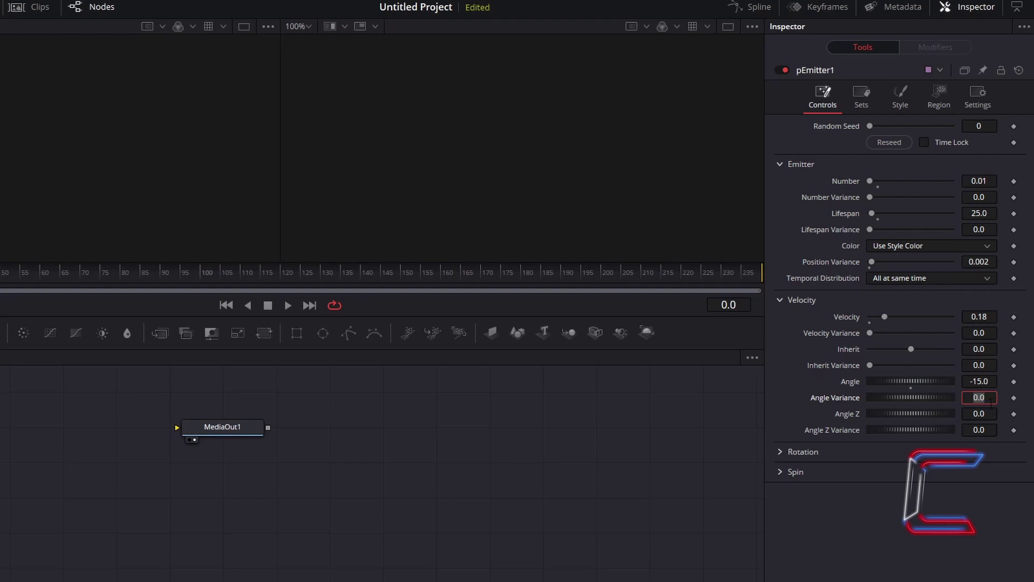
pyautogui.write('15')
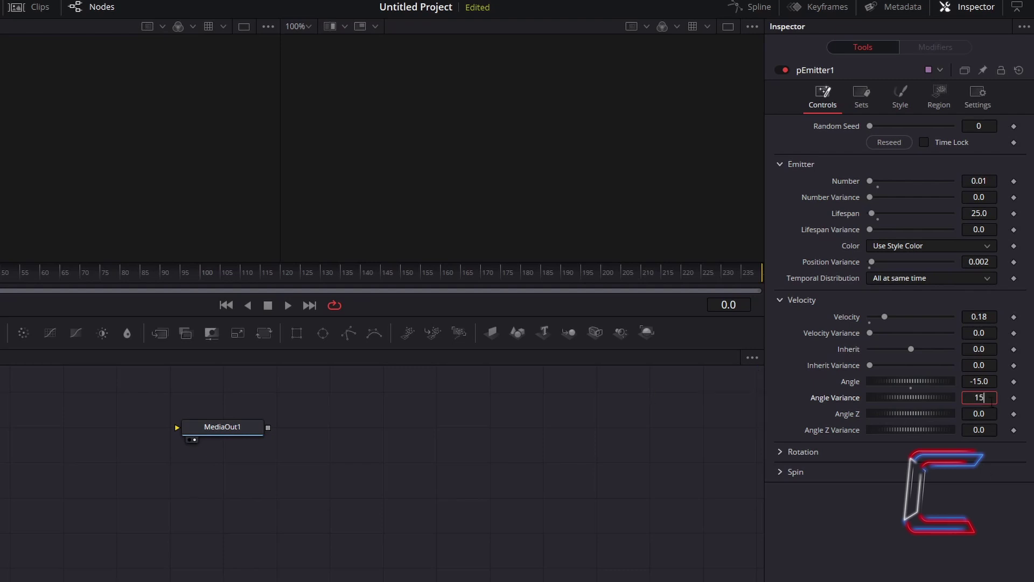
pyautogui.press('Tab')
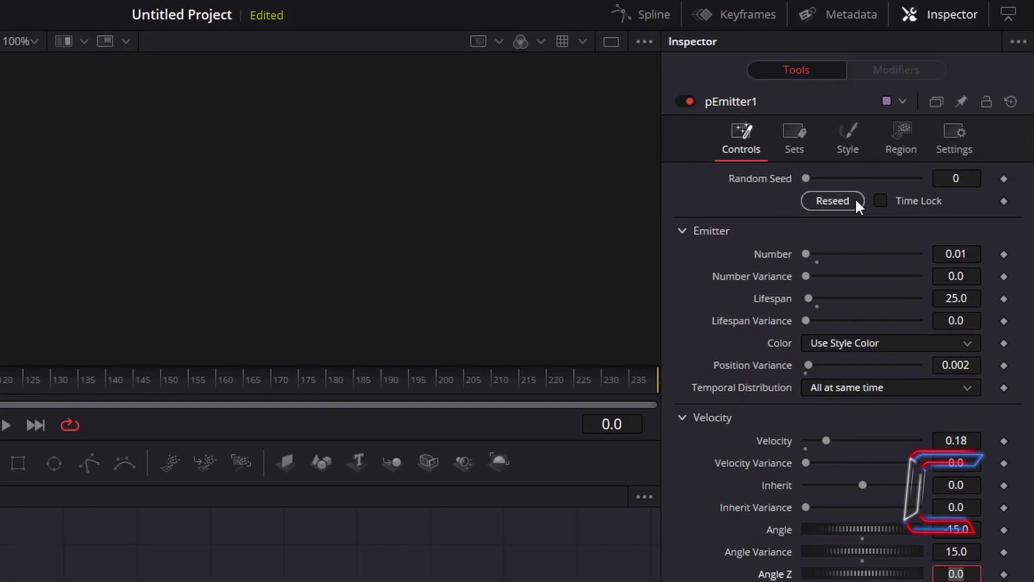
# Switch pEmitter1's Style to Bitmap and connect Ellipse1's output into the emitter.
pyautogui.click(892, 122)
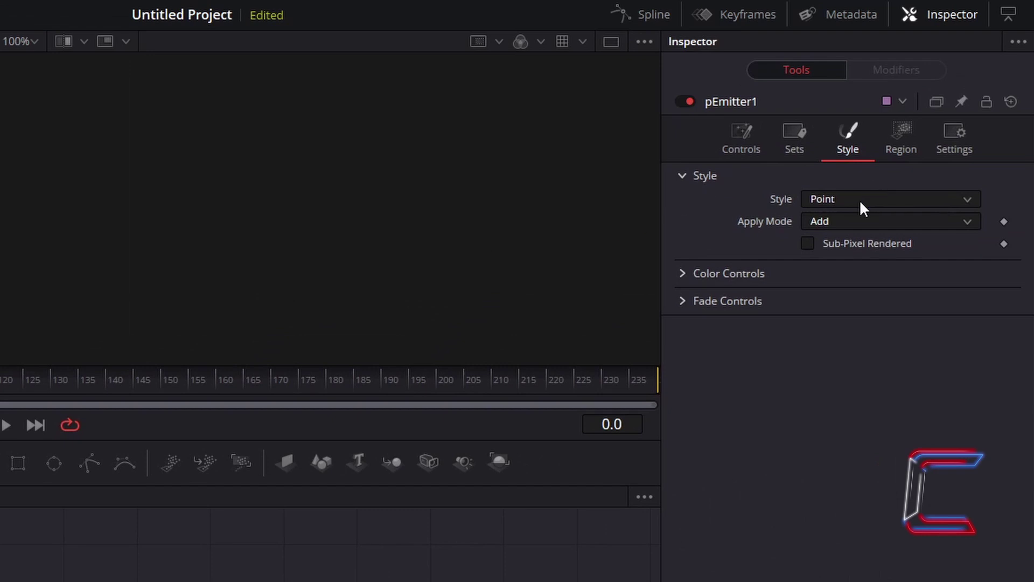
pyautogui.click(859, 199)
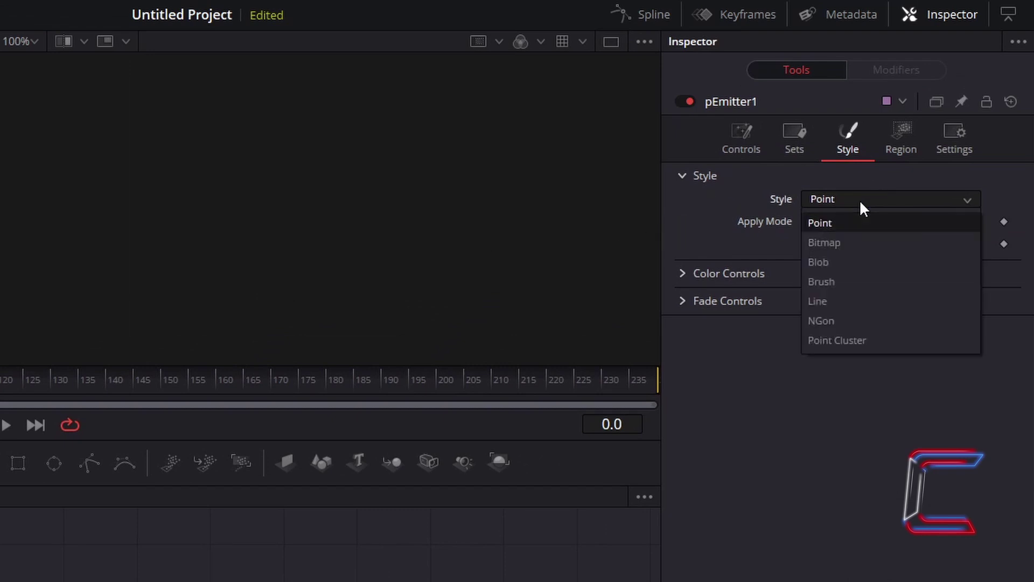
pyautogui.click(859, 242)
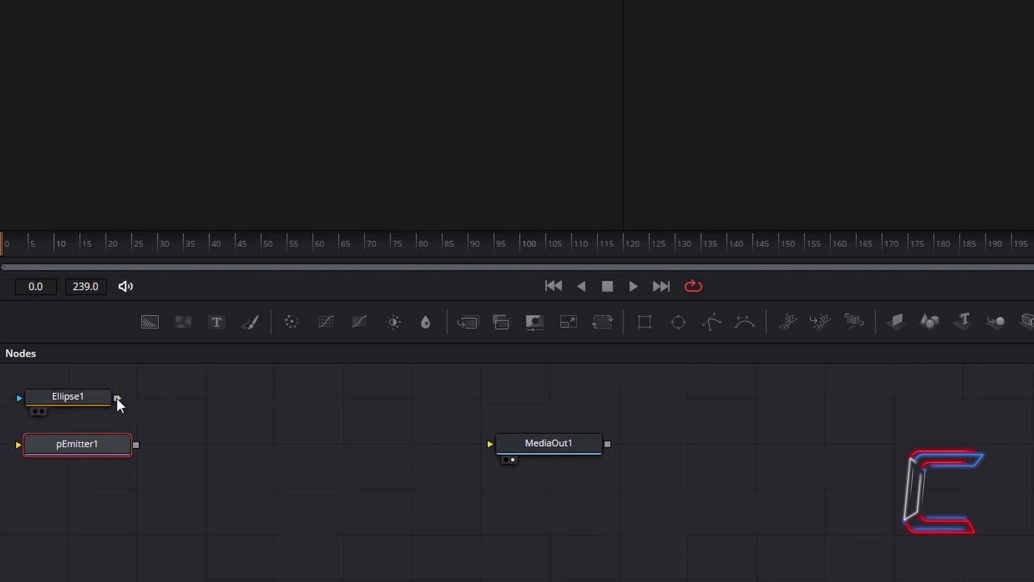
pyautogui.moveTo(116, 398); pyautogui.dragTo(19, 446)
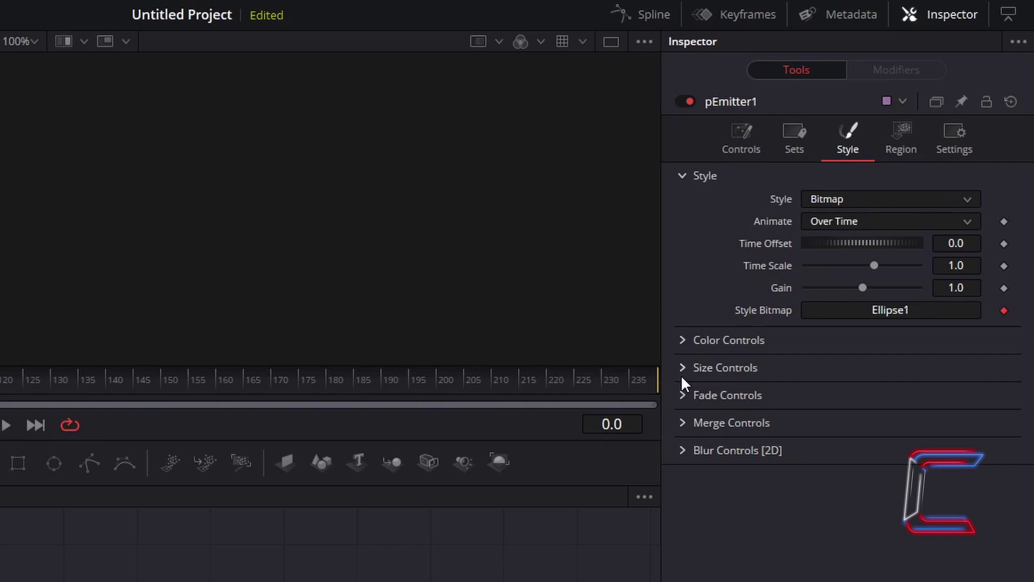
pyautogui.click(682, 368)
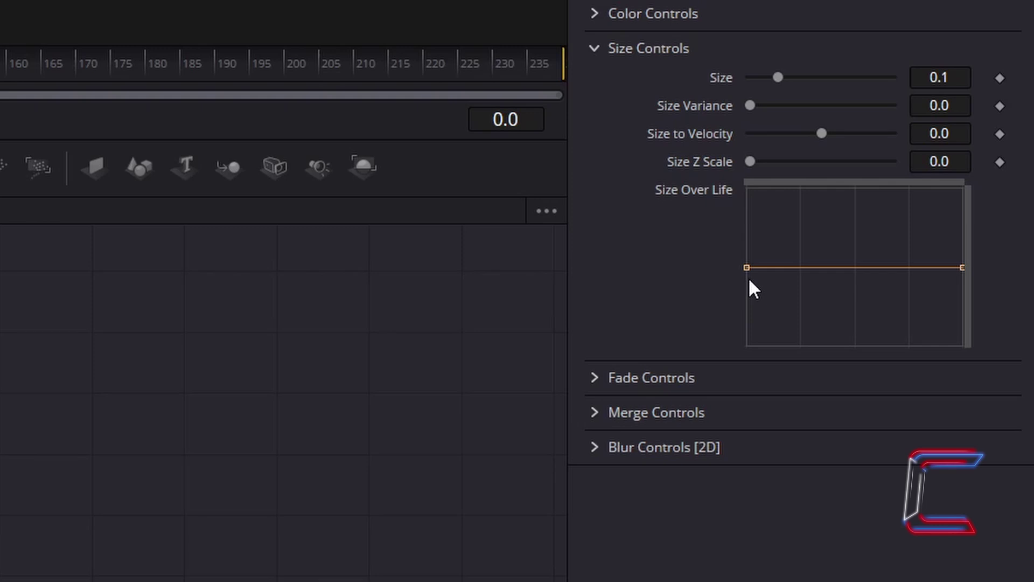
# Pull the Size Over Life curve's ends to zero and its middle points up to full size.
pyautogui.moveTo(747, 269); pyautogui.dragTo(748, 344)
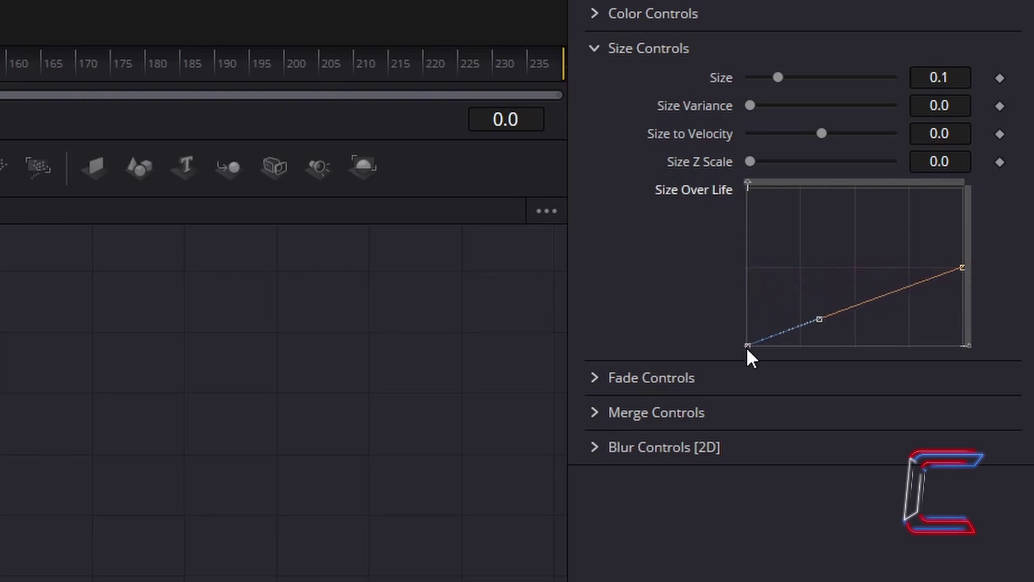
pyautogui.click(799, 323)
pyautogui.moveTo(800, 323); pyautogui.dragTo(799, 188)
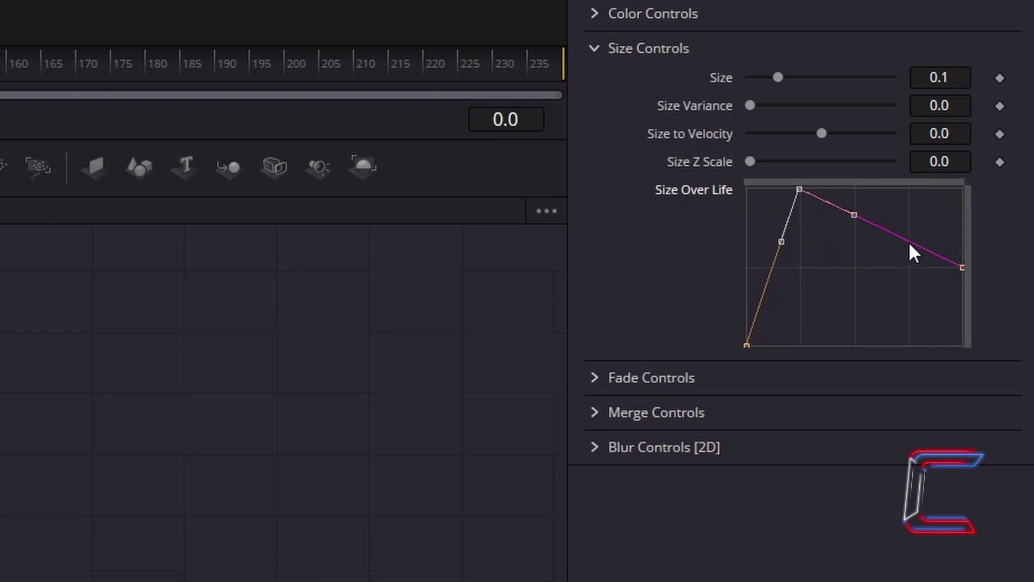
pyautogui.moveTo(909, 242); pyautogui.dragTo(909, 190)
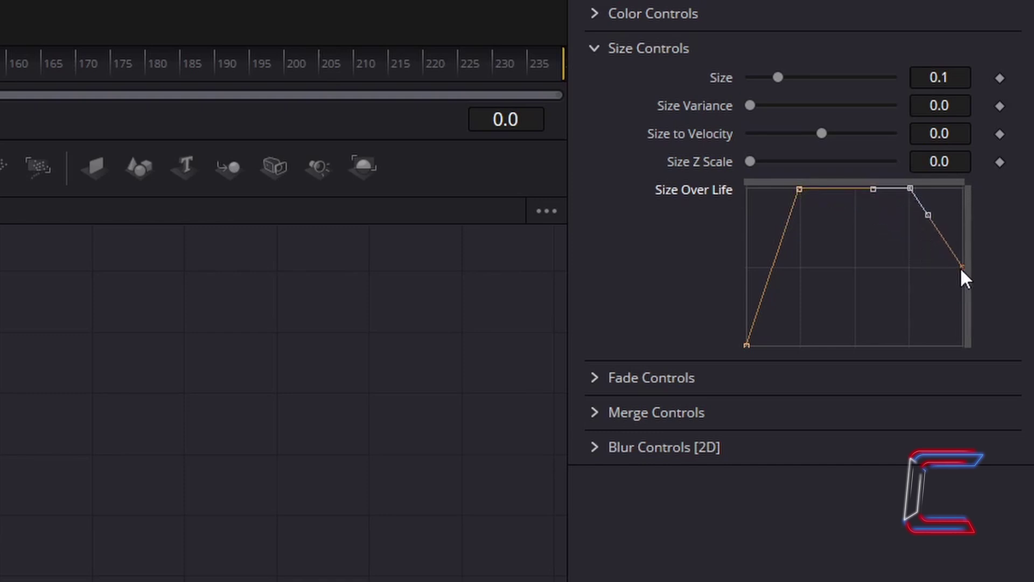
pyautogui.moveTo(961, 268); pyautogui.dragTo(962, 345)
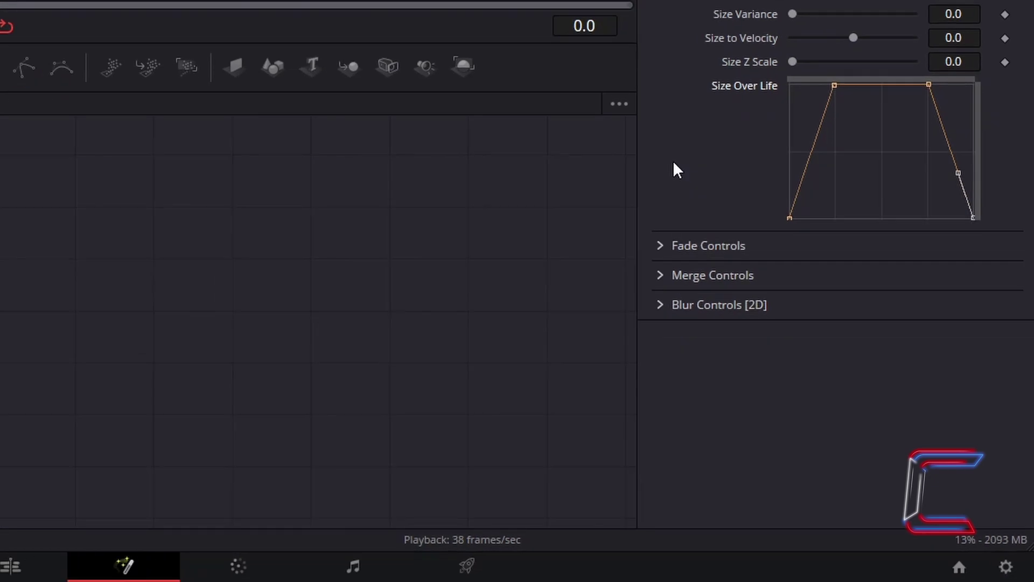
# In Fade Controls, set pEmitter1's Fade In to 0.1 and Fade Out to 0.9.
pyautogui.click(661, 245)
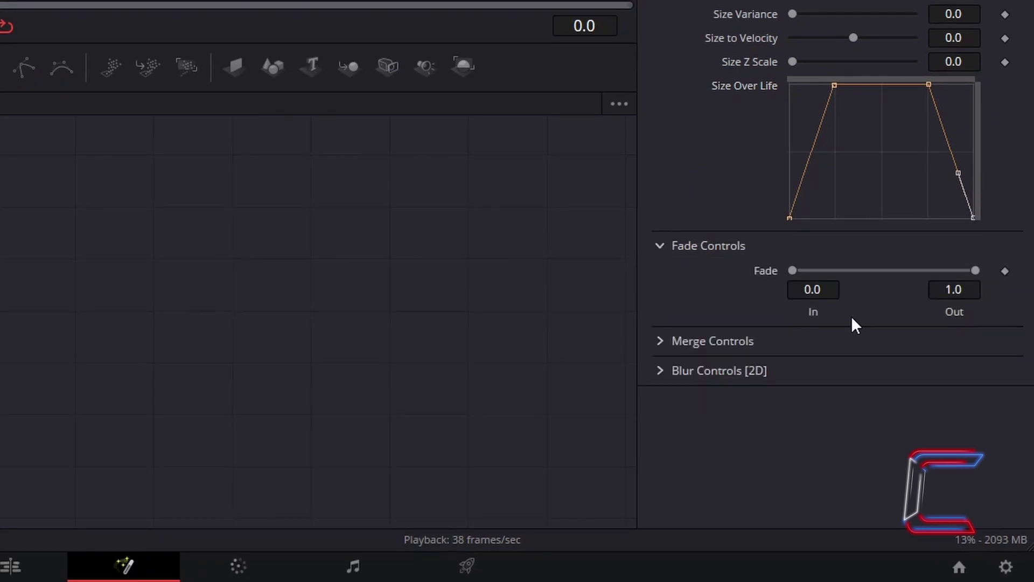
pyautogui.click(827, 294)
pyautogui.write('0.')
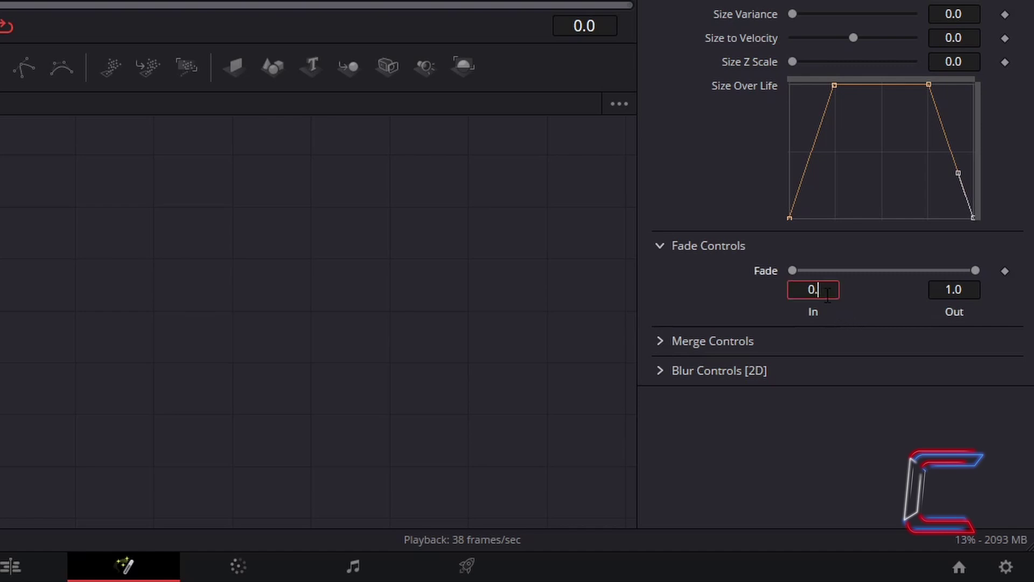
pyautogui.write('1')
pyautogui.press('Tab')
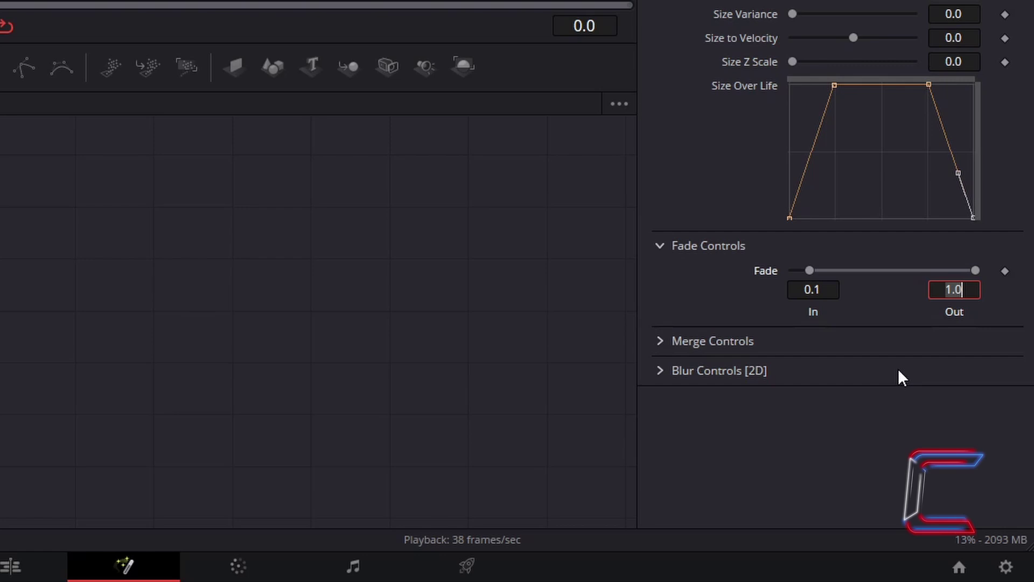
pyautogui.write('.9')
pyautogui.press('Return')
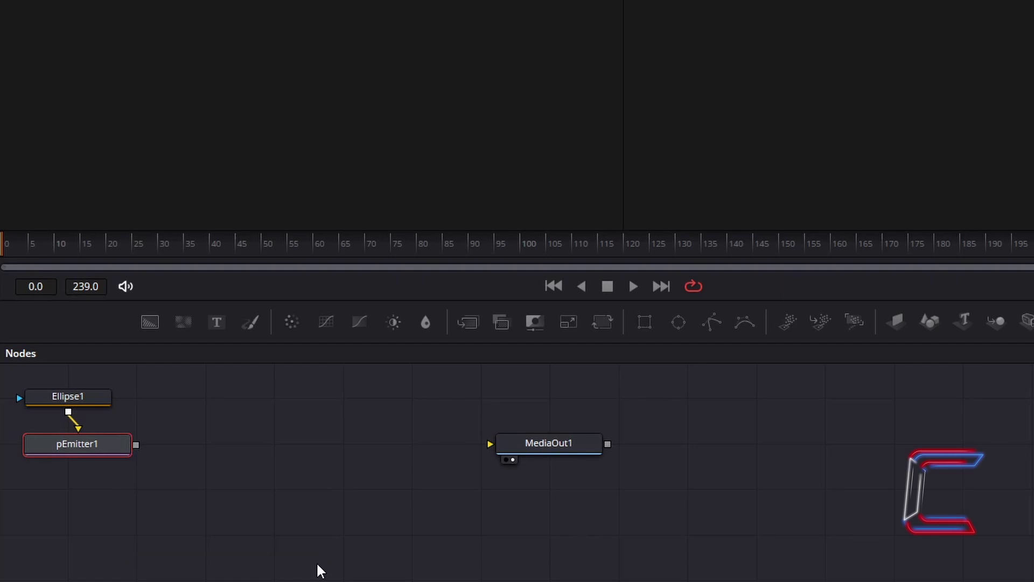
# Add a pDirectionalForce node after pEmitter1 from the tool search.
pyautogui.hotkey('shift', 'space')
pyautogui.write('pDirectionalForce')
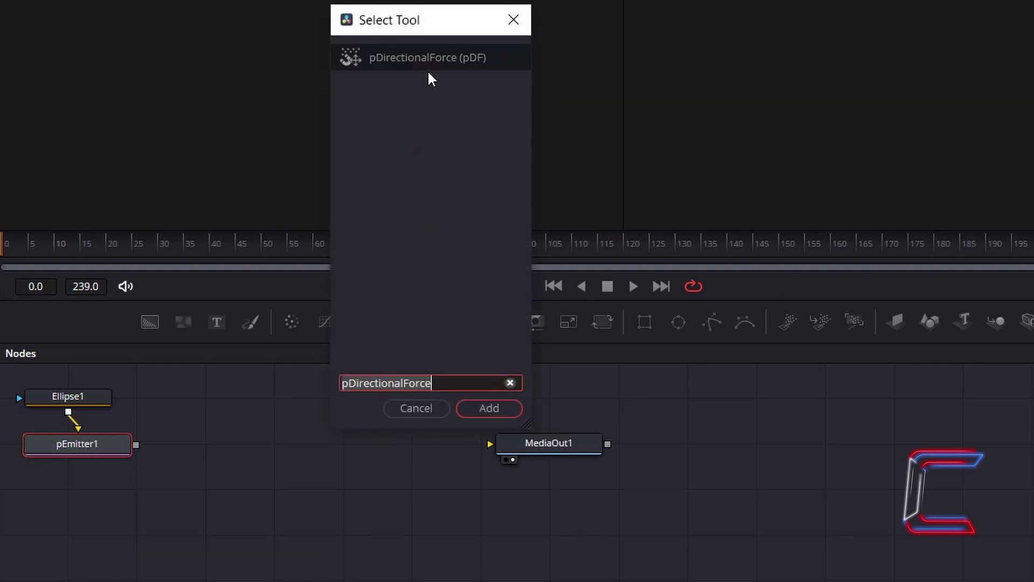
pyautogui.click(424, 62)
pyautogui.click(504, 407)
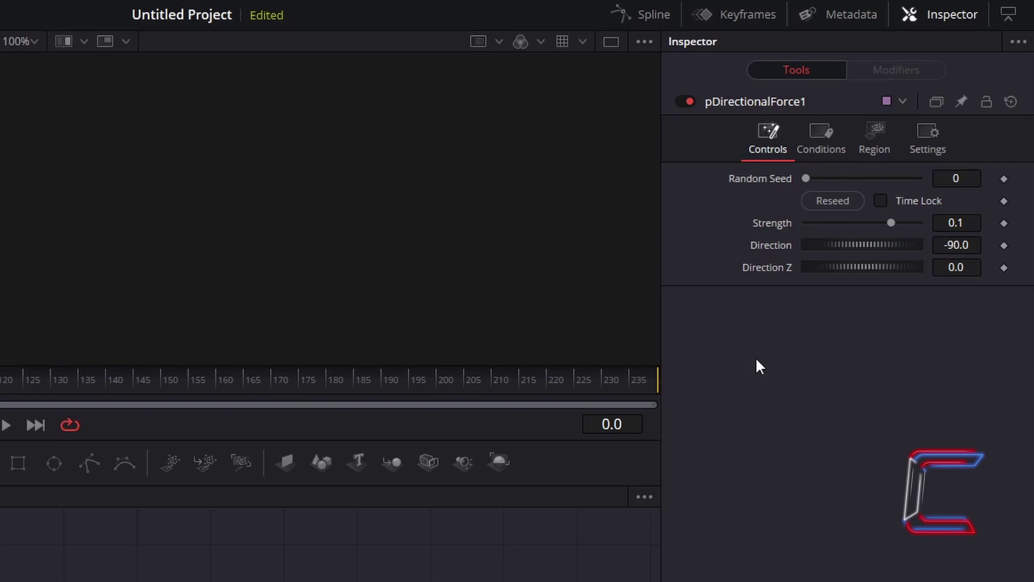
# Set pDirectionalForce1's Strength to 0.007 and Direction to -60.
pyautogui.click(956, 222)
pyautogui.write('0.007')
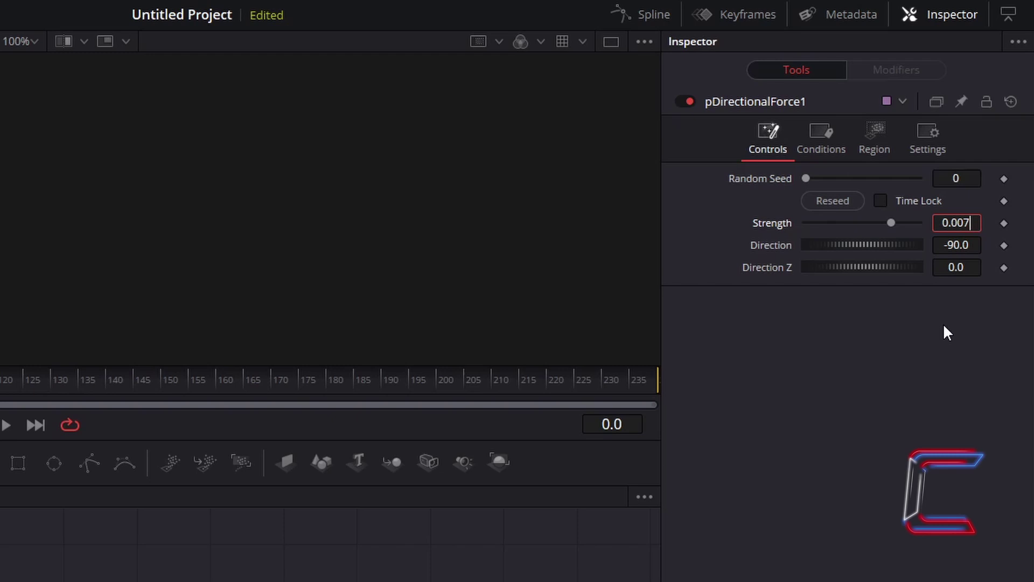
pyautogui.click(970, 245)
pyautogui.write('-60')
pyautogui.press('Tab')
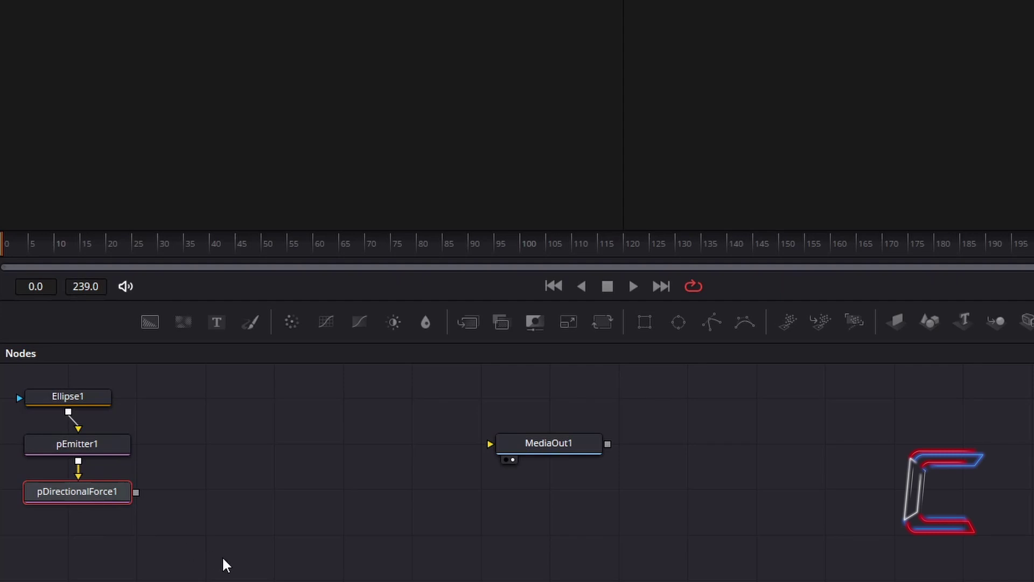
# Add a pSpawn node after pDirectionalForce1.
pyautogui.hotkey('shift', 'space')
pyautogui.write('pSpawn')
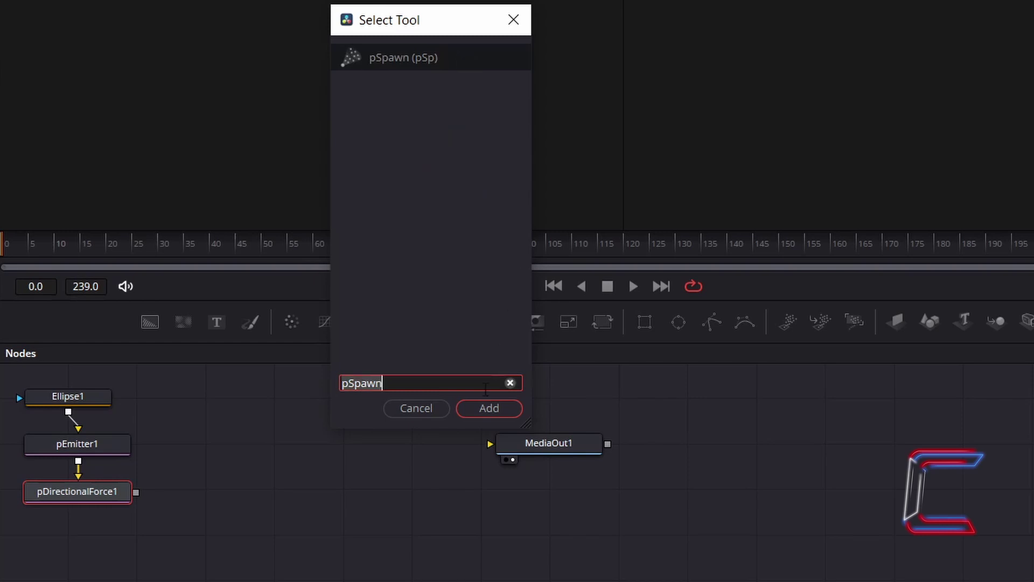
pyautogui.click(479, 413)
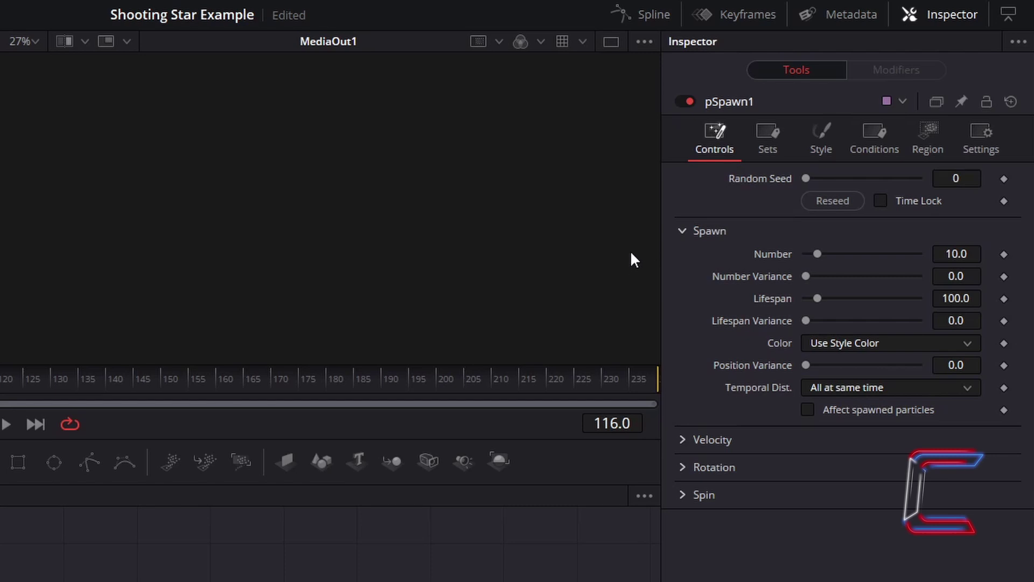
# Give pSpawn1 a Lifespan of 10 and Position Variance of 0.002, showing its Velocity settings.
pyautogui.click(976, 299)
pyautogui.write('10')
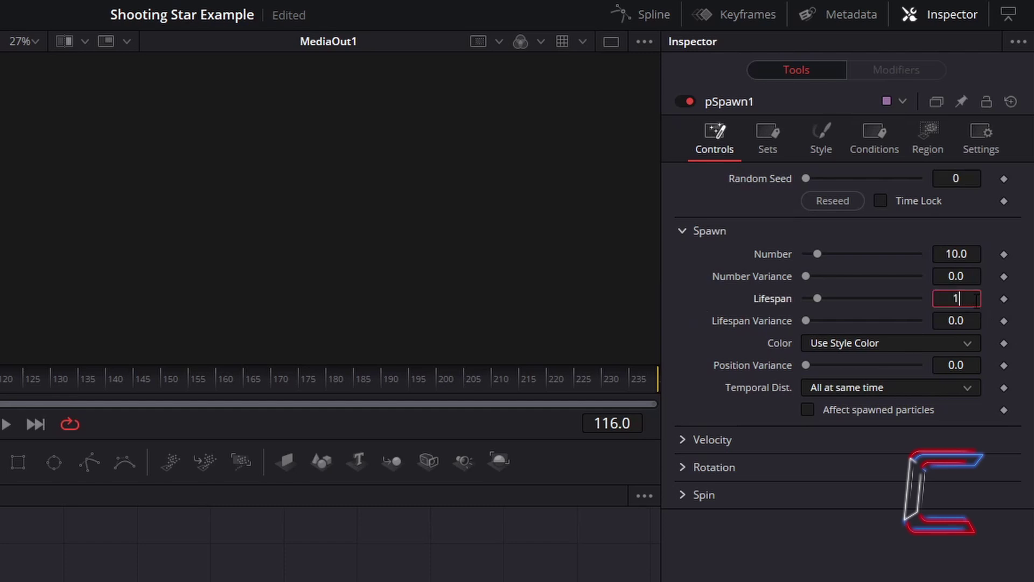
pyautogui.press('Tab')
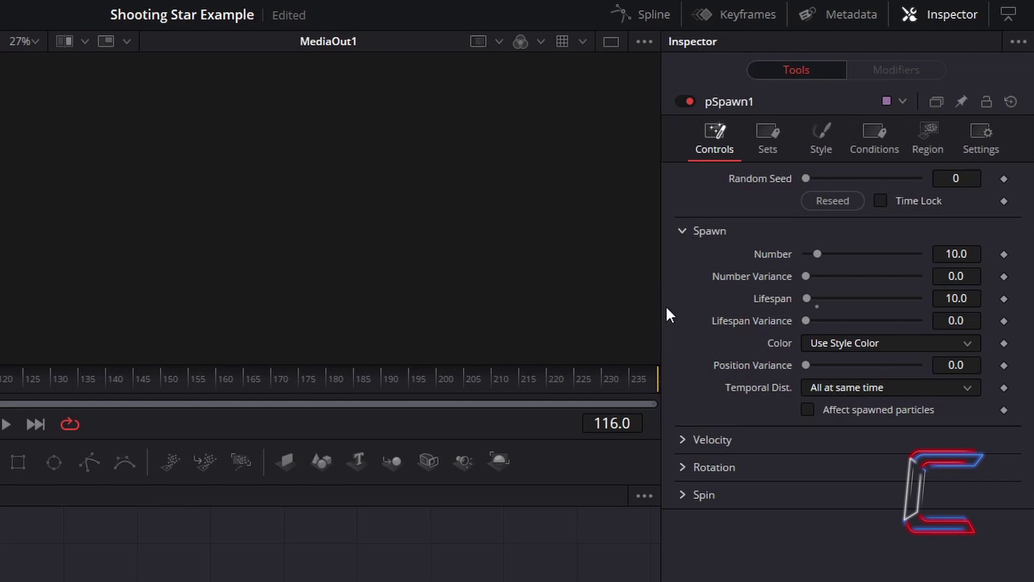
pyautogui.click(948, 366)
pyautogui.write('0.002')
pyautogui.press('Tab')
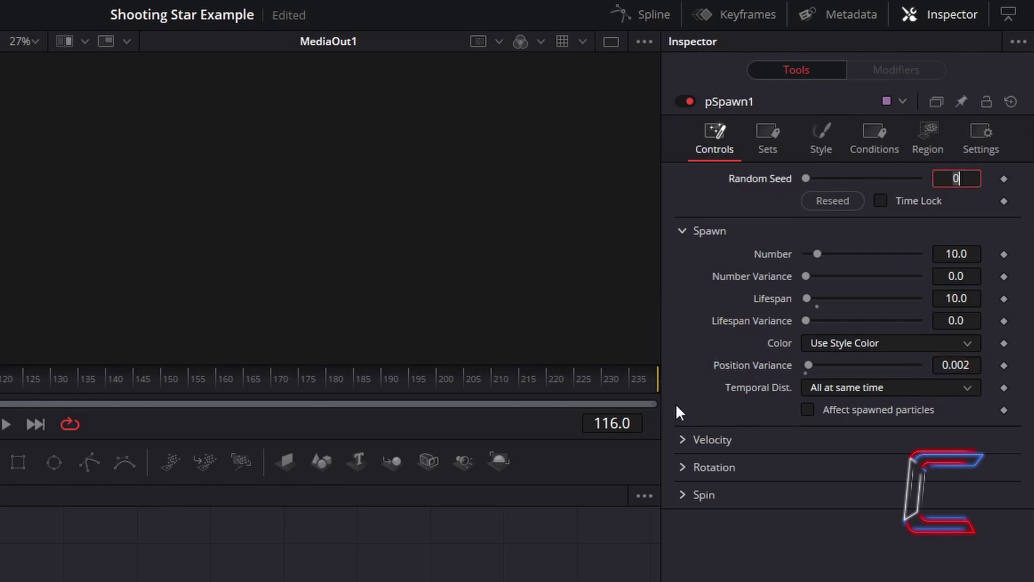
pyautogui.click(781, 316)
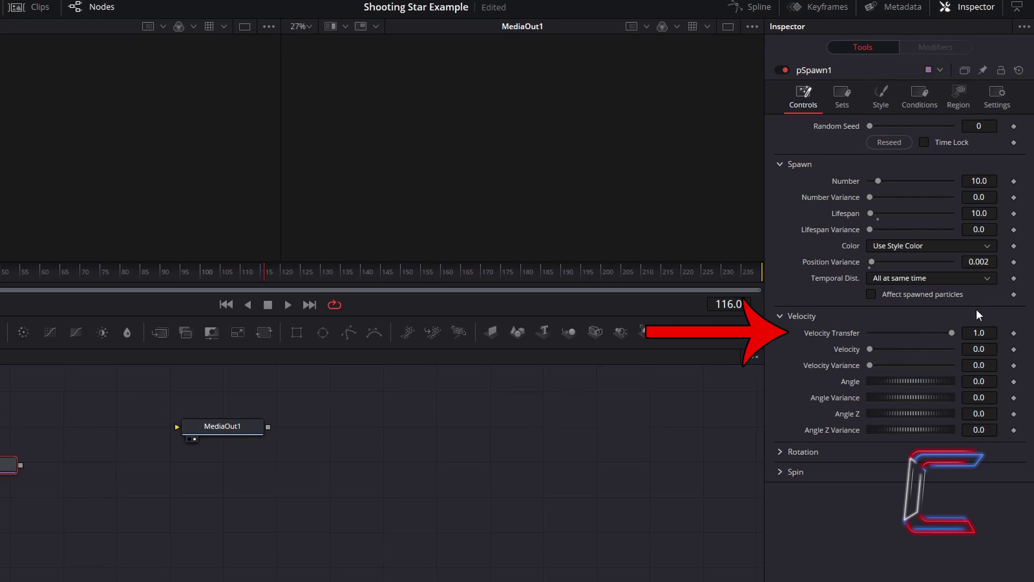
# Set pSpawn1's Velocity Transfer to 0.685 and show its Style settings.
pyautogui.click(984, 333)
pyautogui.write('0.685')
pyautogui.press('Tab')
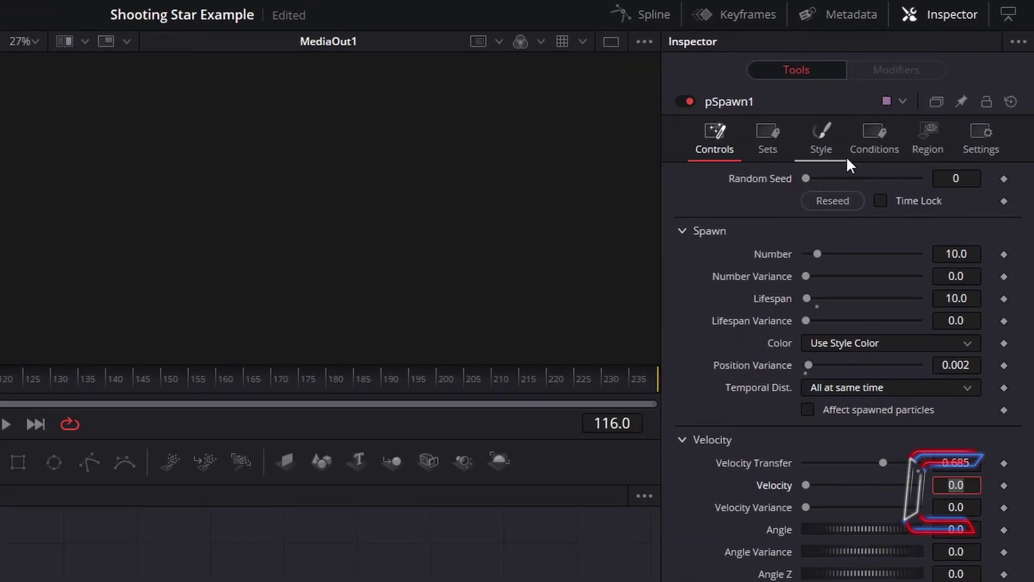
pyautogui.click(847, 164)
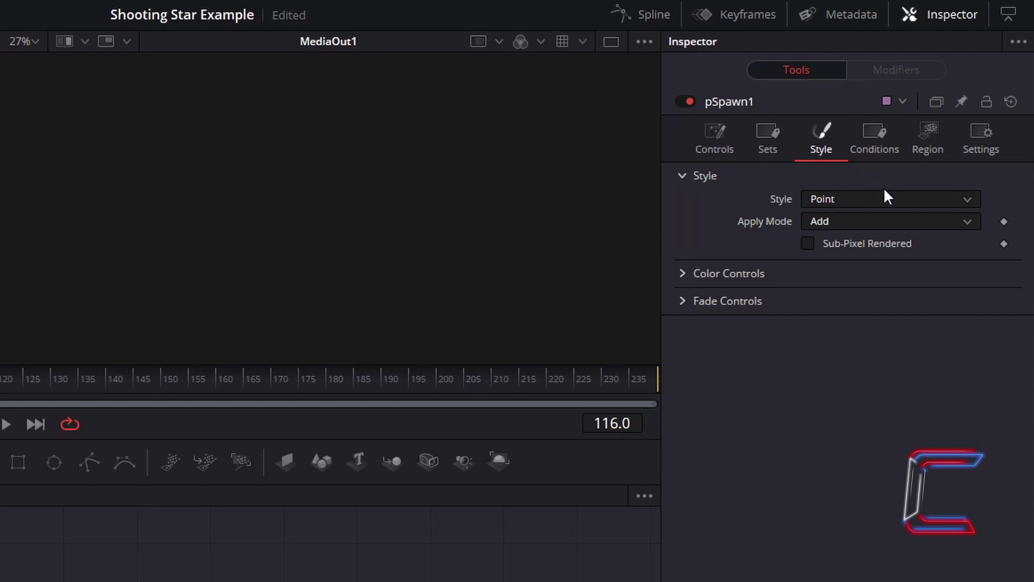
# Switch pSpawn1's style to Bitmap and make Size Over Life fall from full to zero.
pyautogui.click(876, 202)
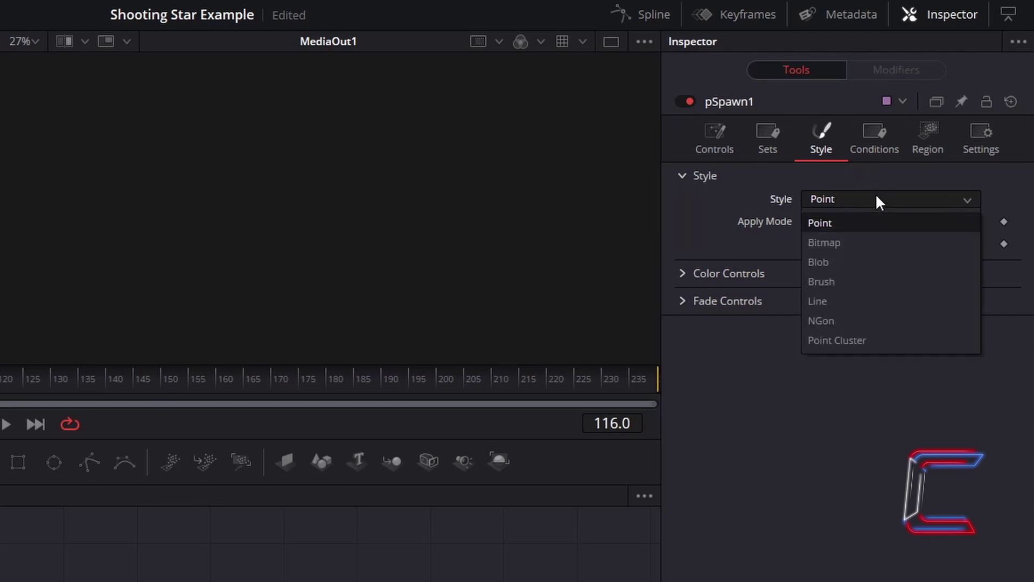
pyautogui.click(859, 248)
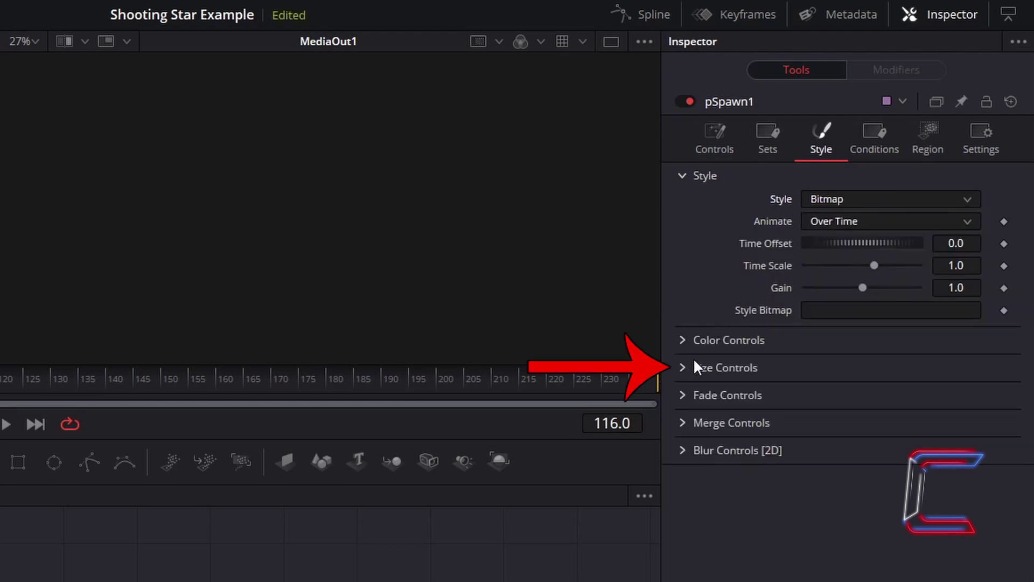
pyautogui.click(682, 367)
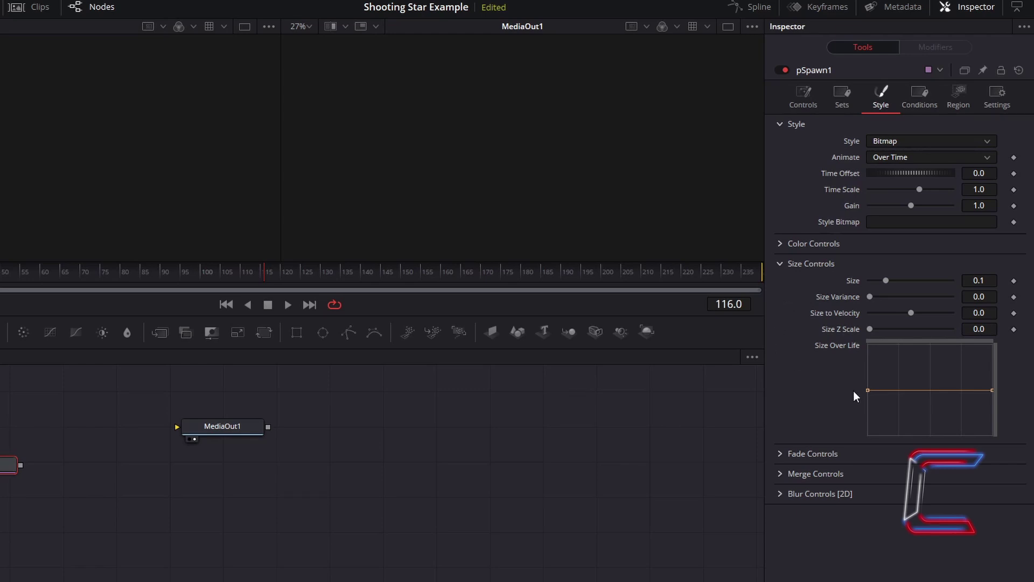
pyautogui.moveTo(868, 390); pyautogui.dragTo(869, 347)
pyautogui.moveTo(992, 390); pyautogui.dragTo(992, 433)
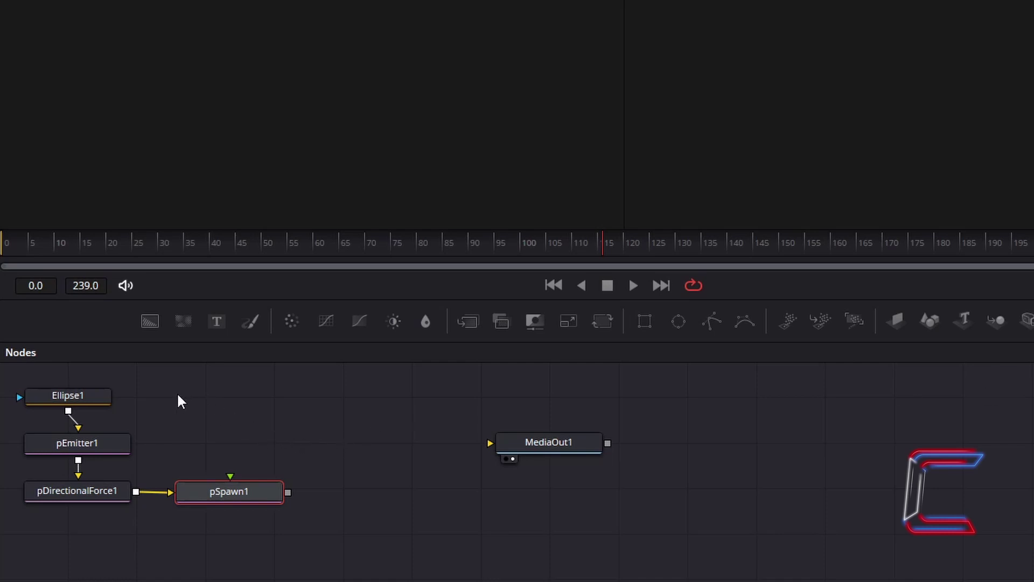
# Copy Ellipse1 and paste an unconnected duplicate, Ellipse1_1, into the graph.
pyautogui.click(96, 399)
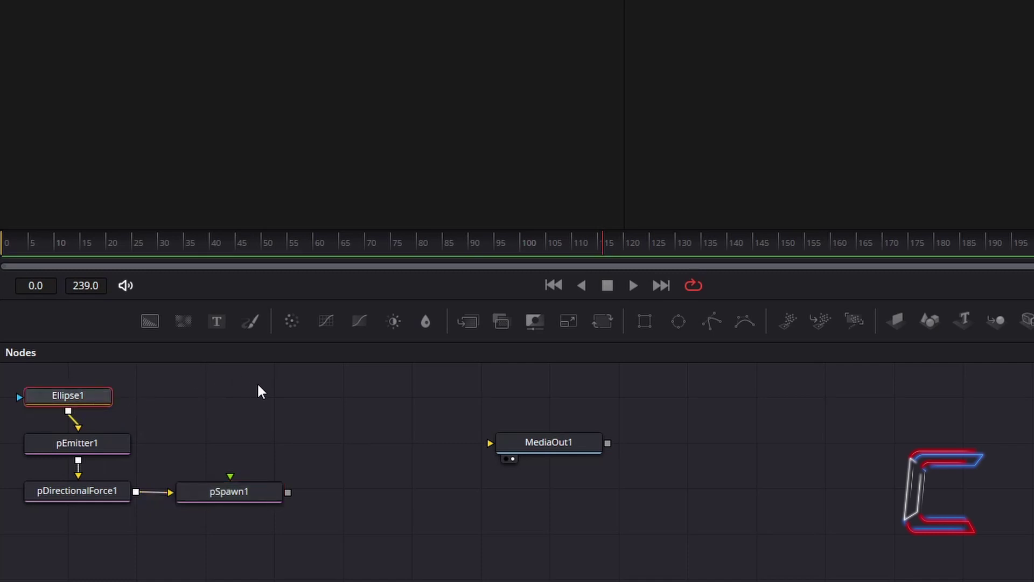
pyautogui.hotkey('ctrl', 'c')
pyautogui.click(258, 386)
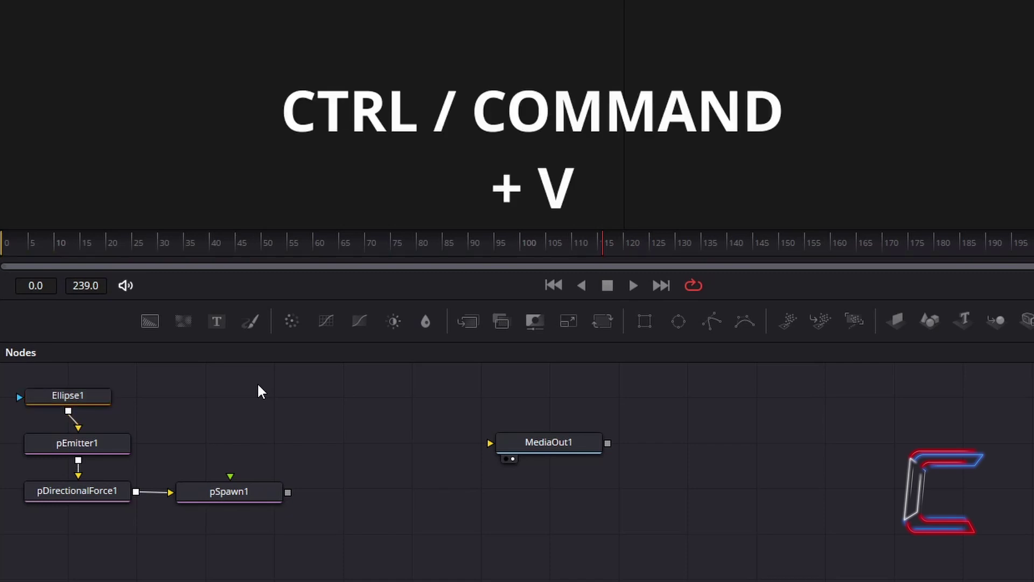
pyautogui.hotkey('ctrl', 'v')
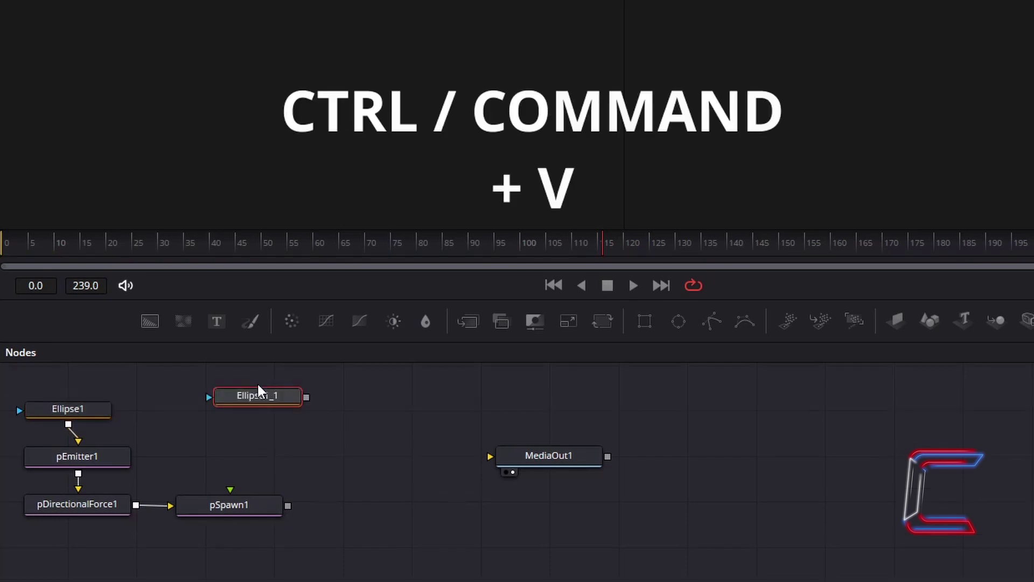
pyautogui.click(290, 431)
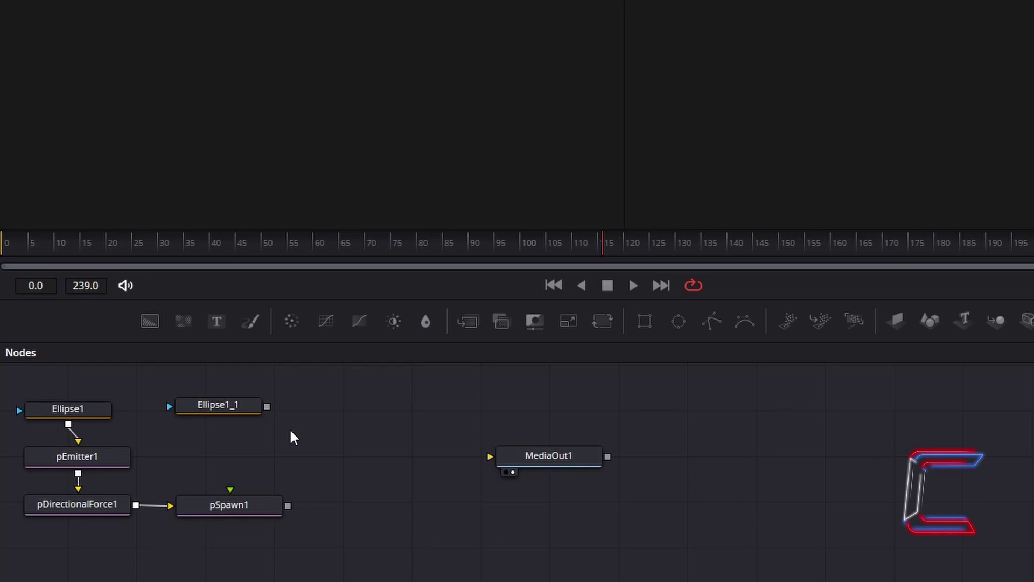
pyautogui.hotkey('shift', 'space')
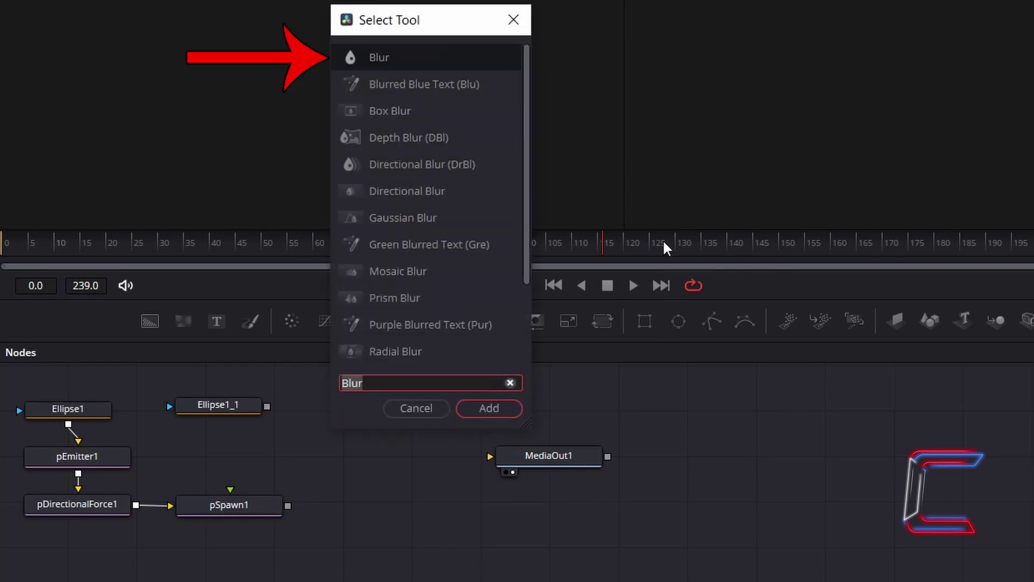
# Add a Blur1 node fed by Ellipse1_1's output and select Ellipse1_1.
pyautogui.click(488, 408)
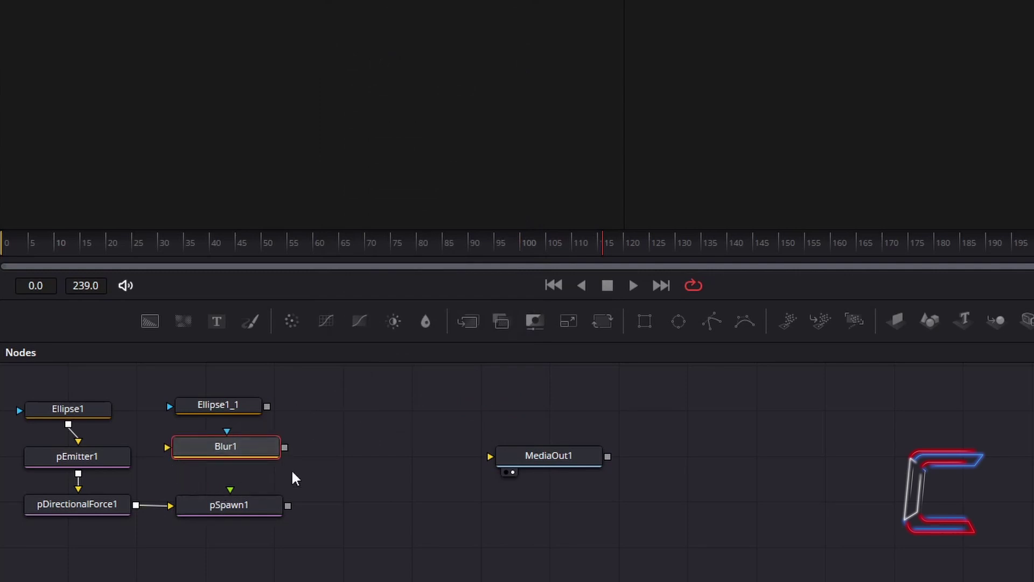
pyautogui.moveTo(267, 406); pyautogui.dragTo(166, 451)
pyautogui.click(218, 404)
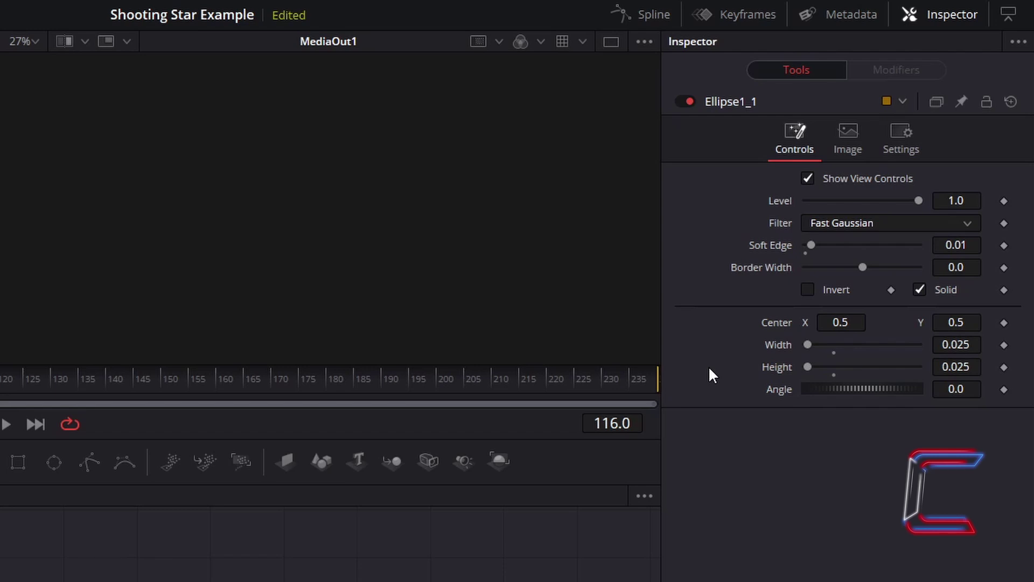
# Shrink Ellipse1_1's Width and Height to 0.015.
pyautogui.click(961, 345)
pyautogui.press('BackSpace')
pyautogui.write('1')
pyautogui.press('Tab')
pyautogui.press('BackSpace')
pyautogui.press('BackSpace')
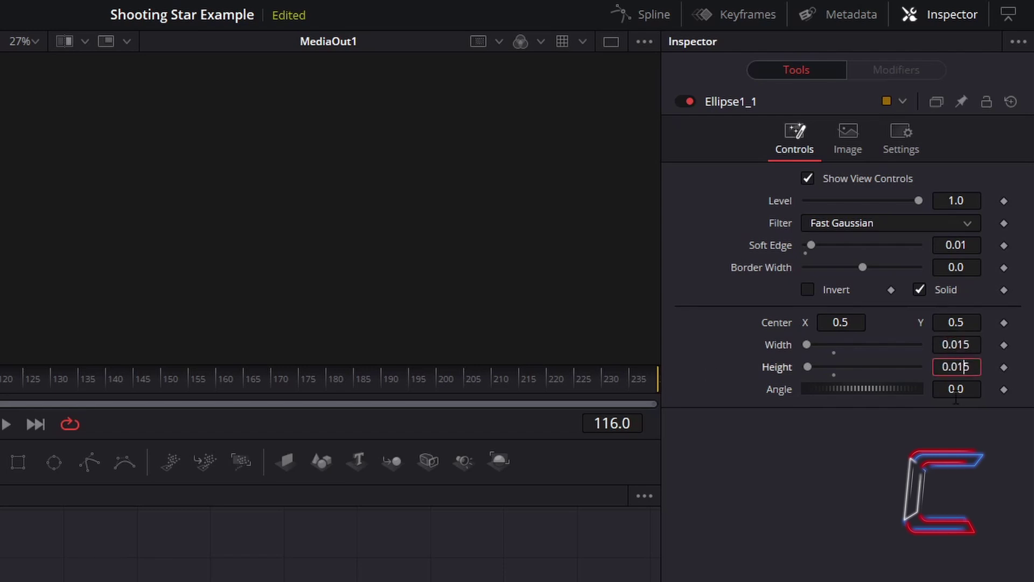
pyautogui.write('15')
pyautogui.press('Tab')
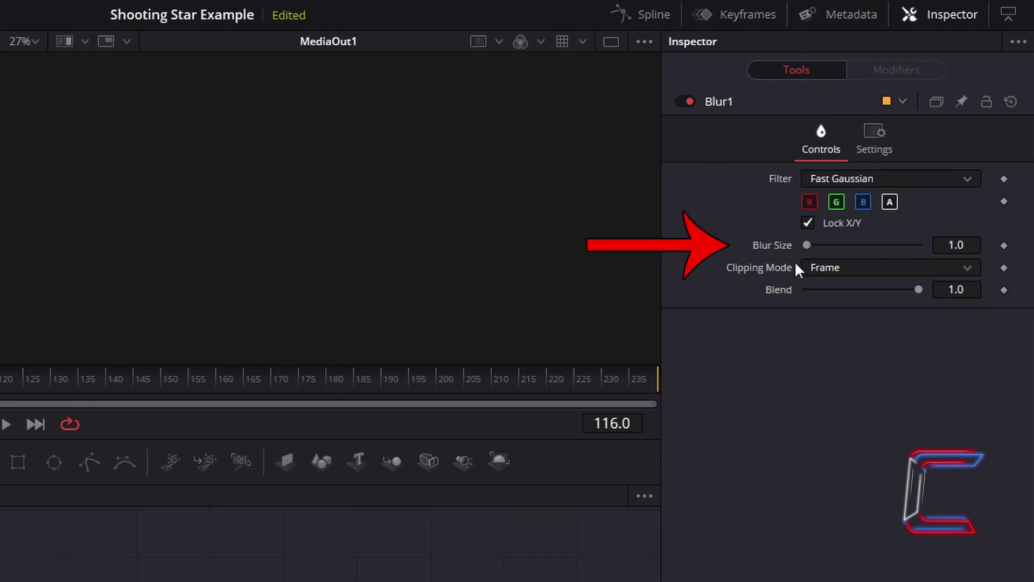
# Set Blur1's Blur Size to 12.
pyautogui.click(964, 245)
pyautogui.write('12')
pyautogui.press('Tab')
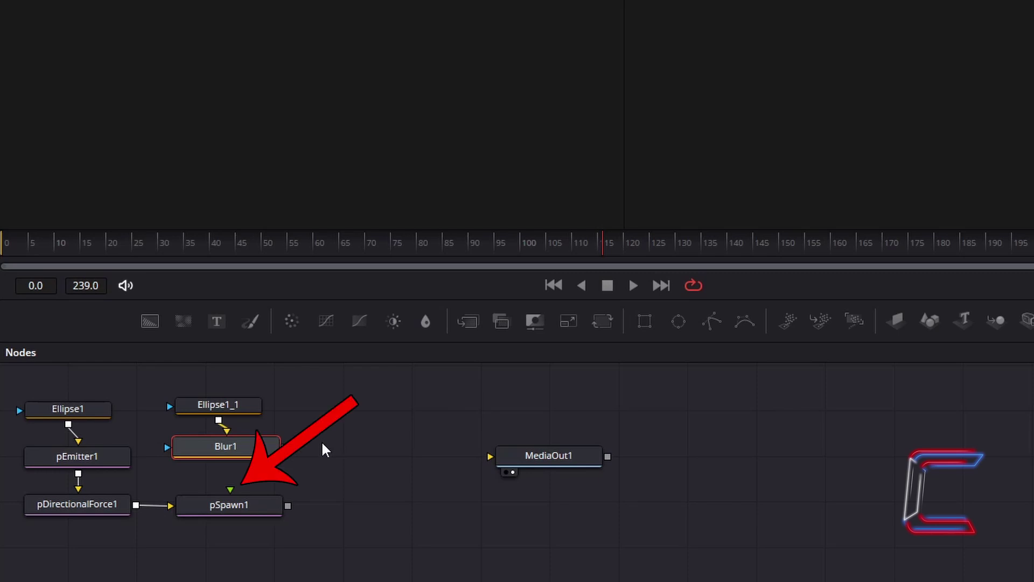
# Wire Blur1's output into pSpawn1's input and select pSpawn1.
pyautogui.moveTo(284, 447); pyautogui.dragTo(230, 489)
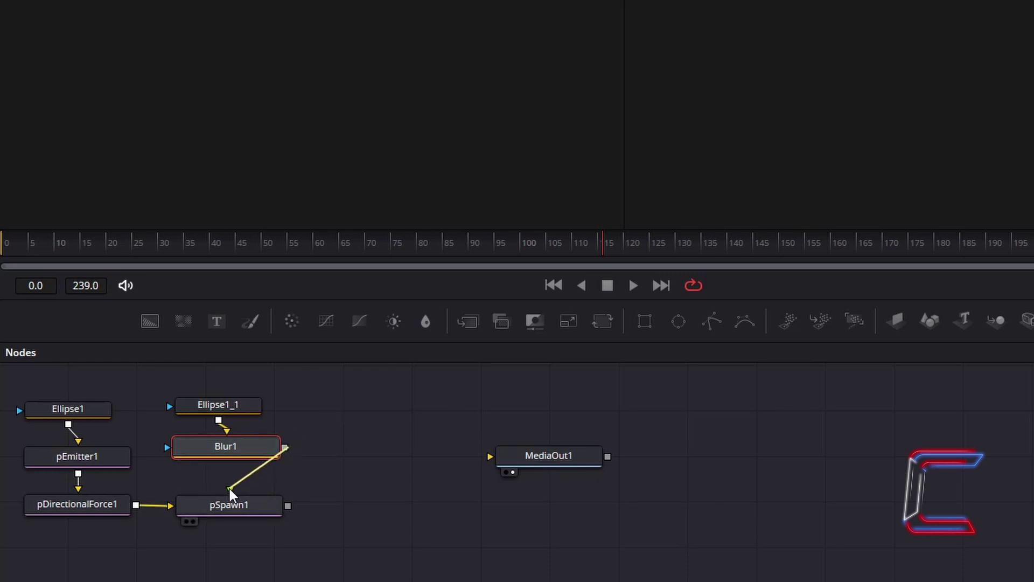
pyautogui.click(264, 508)
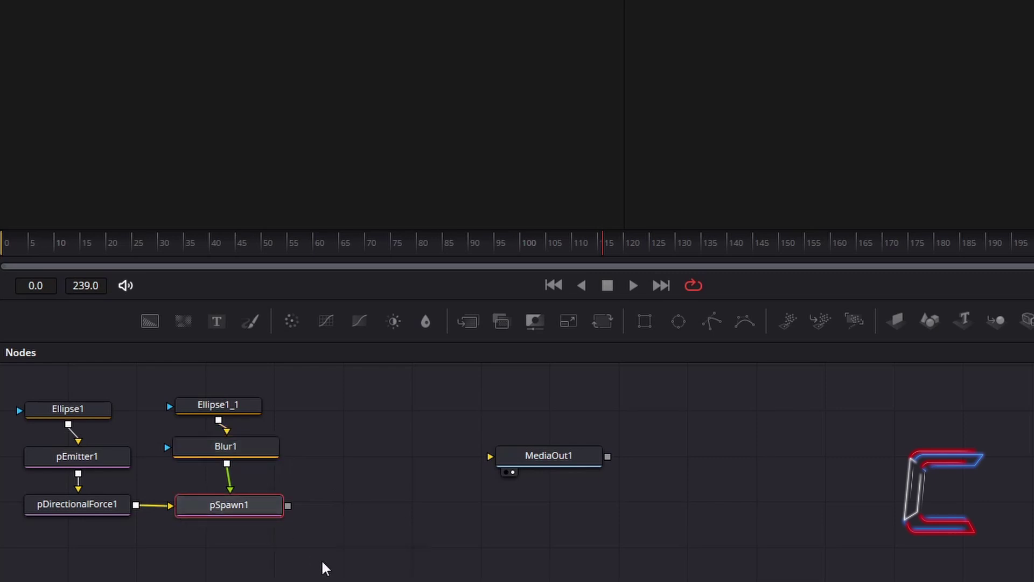
# Add a pRender1 node after pSpawn1, then search the tools for Blur.
pyautogui.hotkey('shift', 'space')
pyautogui.write('pRender')
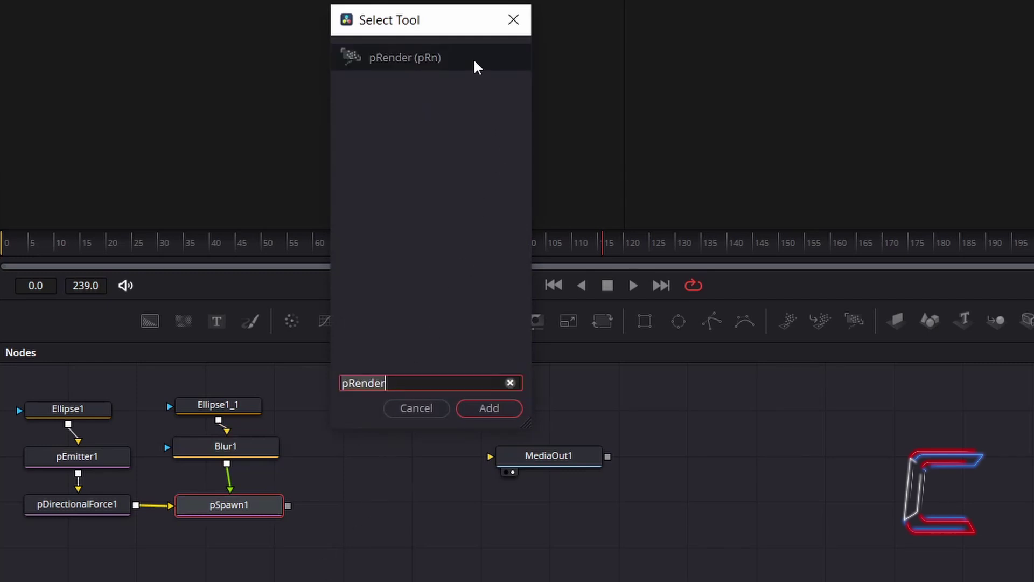
pyautogui.click(486, 407)
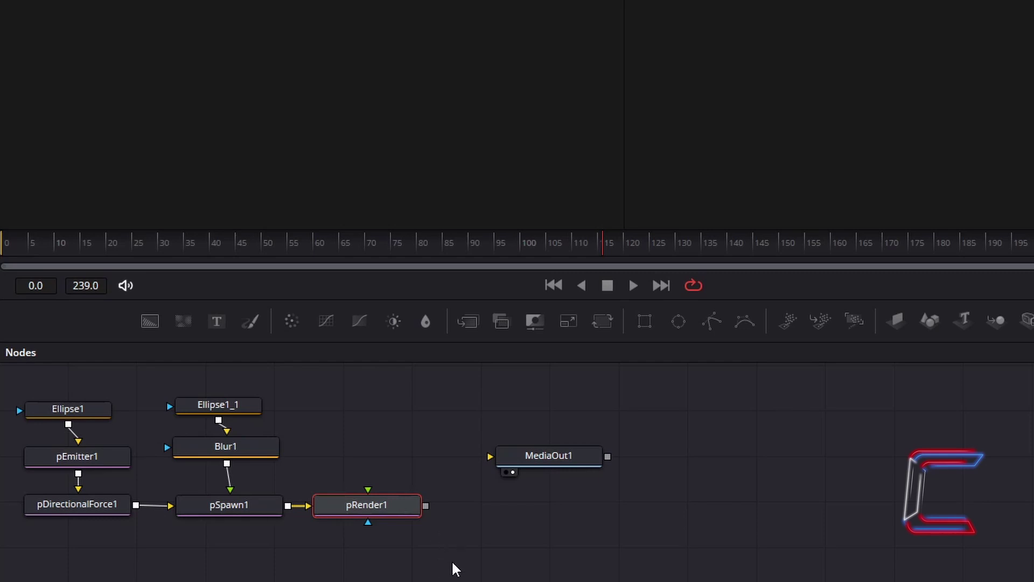
pyautogui.hotkey('shift', 'space')
pyautogui.write('Blur')
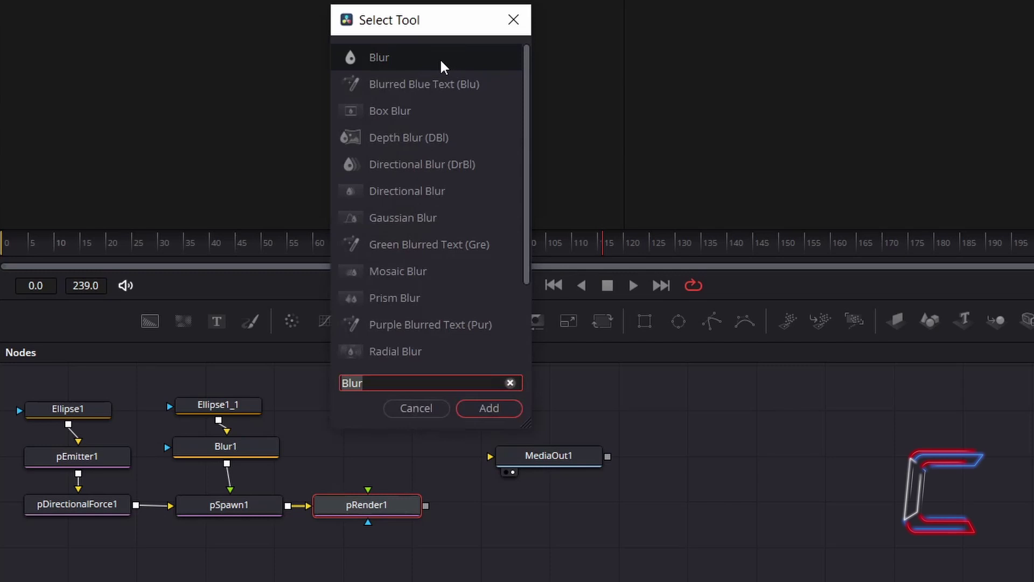
# Add Blur2 after pRender1 and enter a Blur Size of 3.5.
pyautogui.click(496, 403)
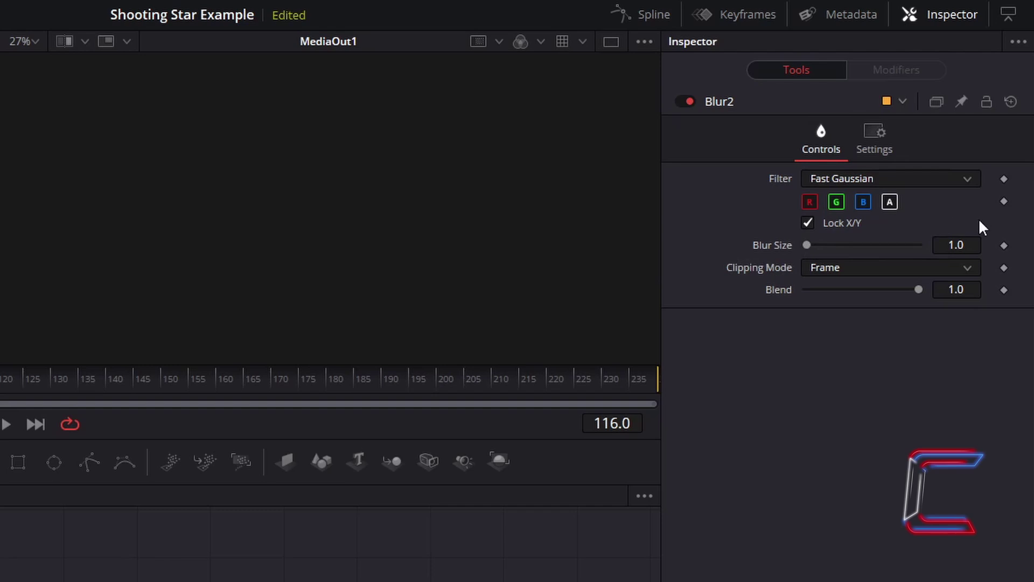
pyautogui.click(968, 244)
pyautogui.write('3.5')
pyautogui.press('Tab')
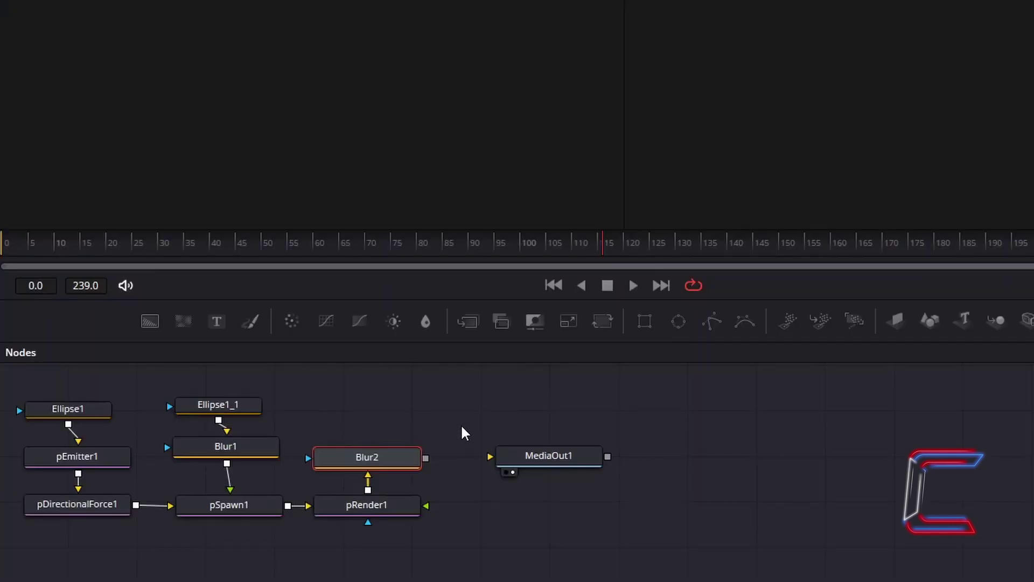
# Add a Soft Glow node after Blur2 and set its Glow Size to 11.
pyautogui.hotkey('shift', 'space')
pyautogui.write('Soft Glow')
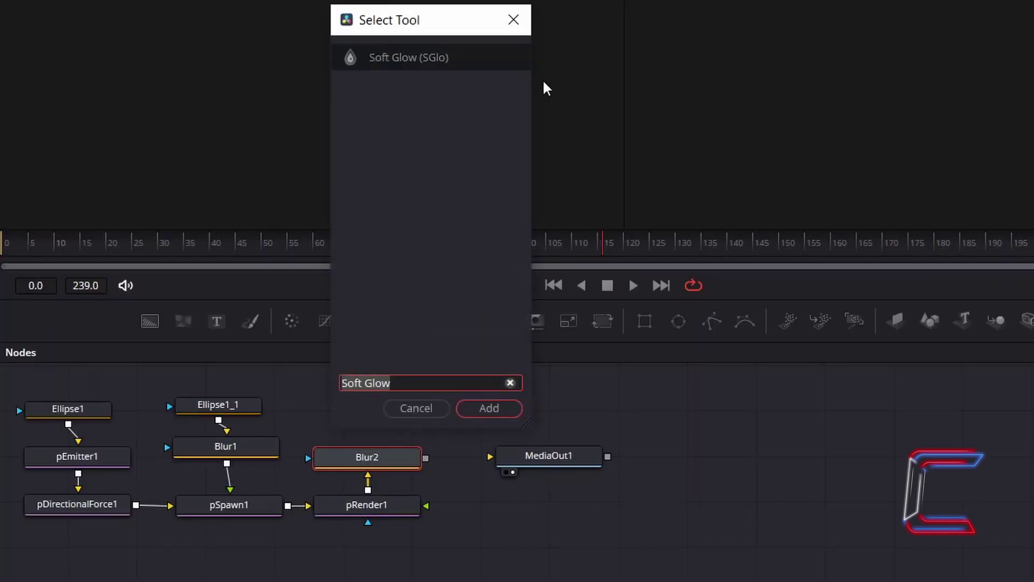
pyautogui.click(506, 407)
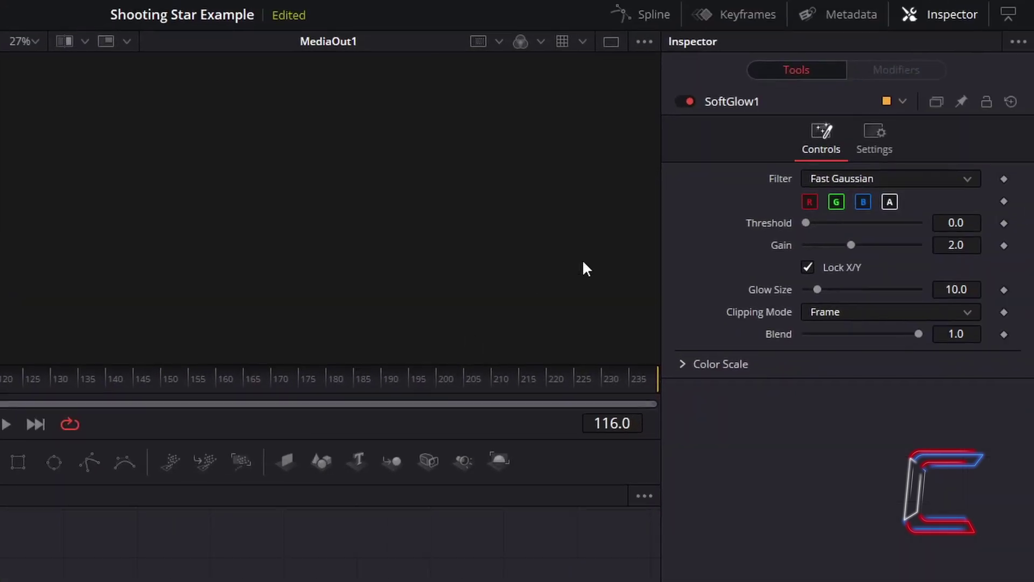
pyautogui.click(959, 290)
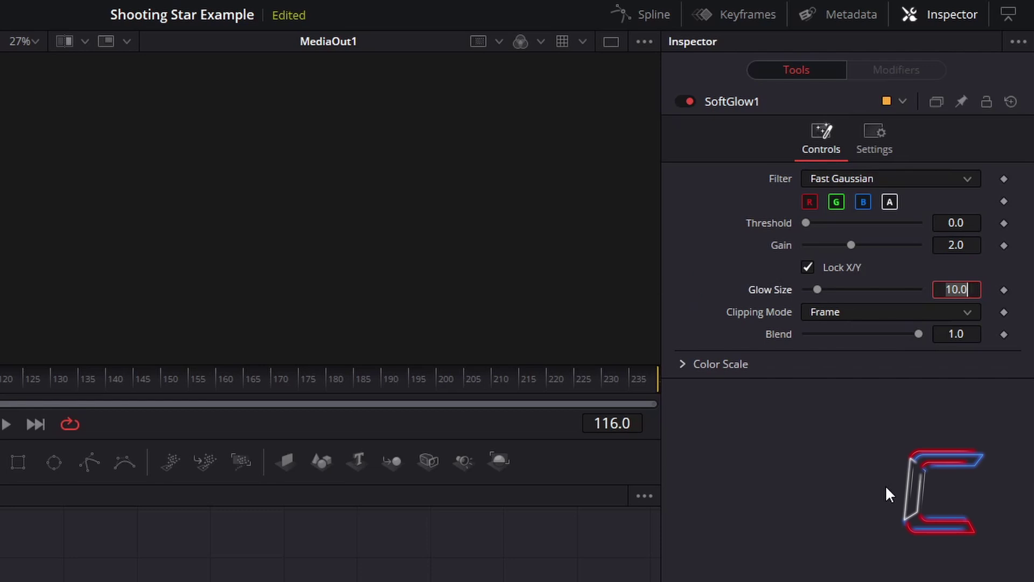
pyautogui.write('11')
pyautogui.press('Tab')
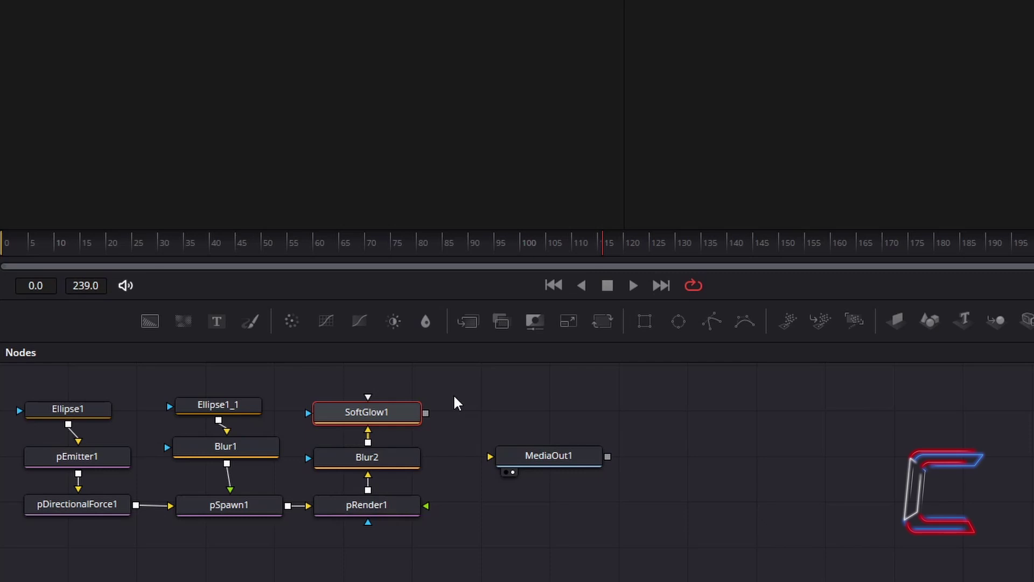
# Connect SoftGlow1 to MediaOut1, move pEmitter1 to the frame's upper left, and return to the Edit page.
pyautogui.moveTo(426, 413); pyautogui.dragTo(491, 457)
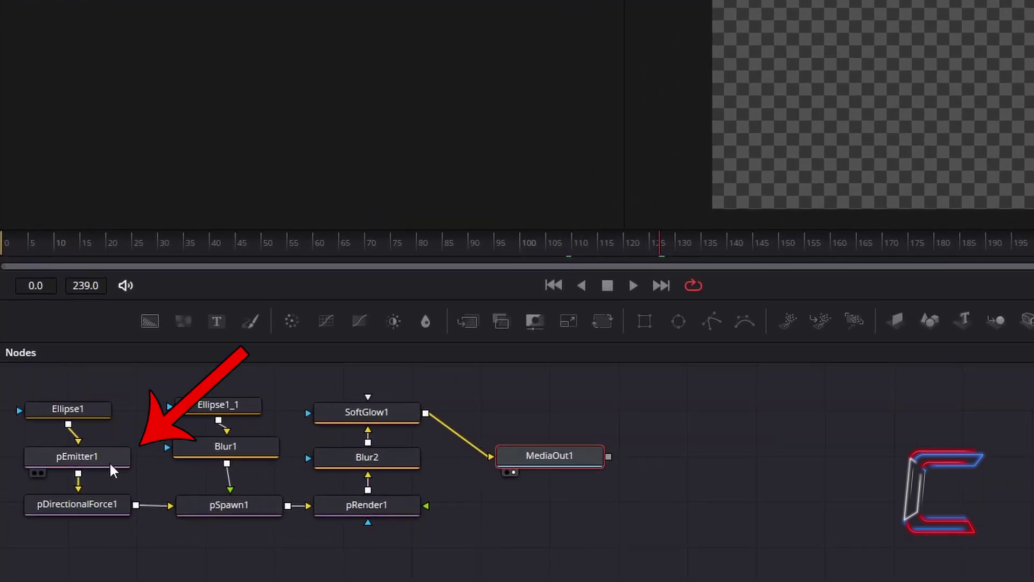
pyautogui.click(109, 461)
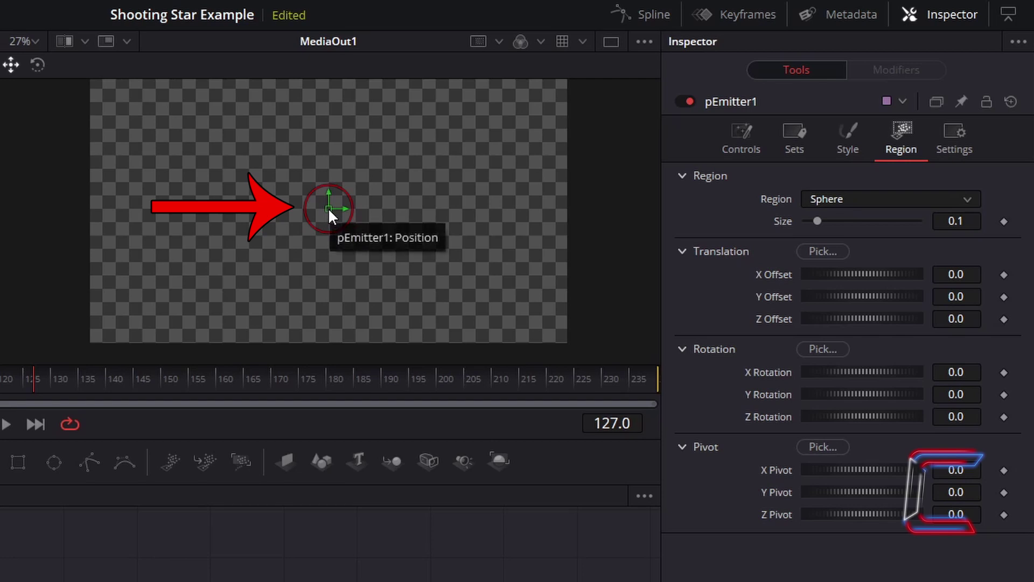
pyautogui.moveTo(329, 210)
pyautogui.mouseDown()
pyautogui.moveTo(277, 205)
pyautogui.moveTo(162, 133)
pyautogui.mouseUp()
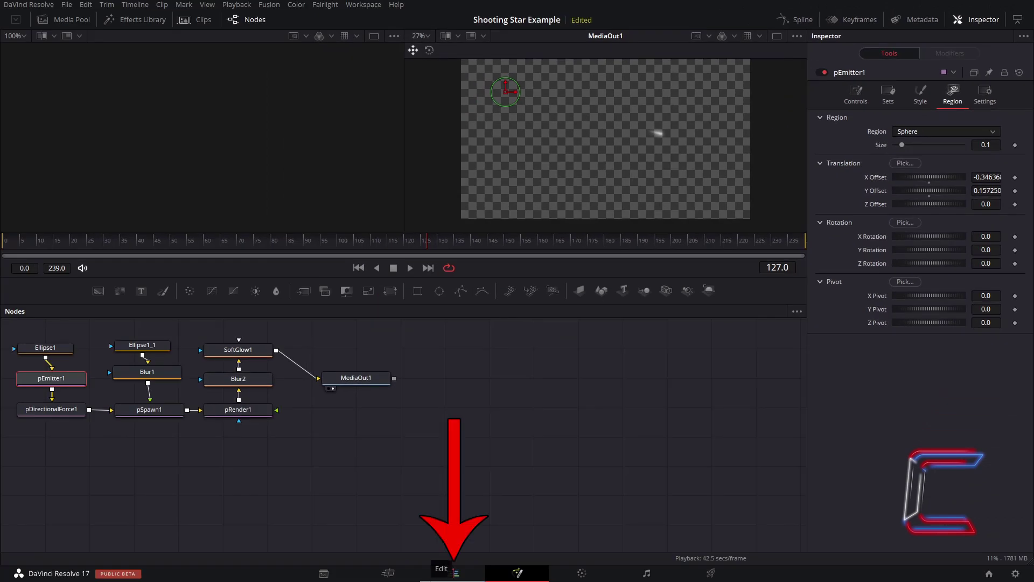
pyautogui.click(453, 572)
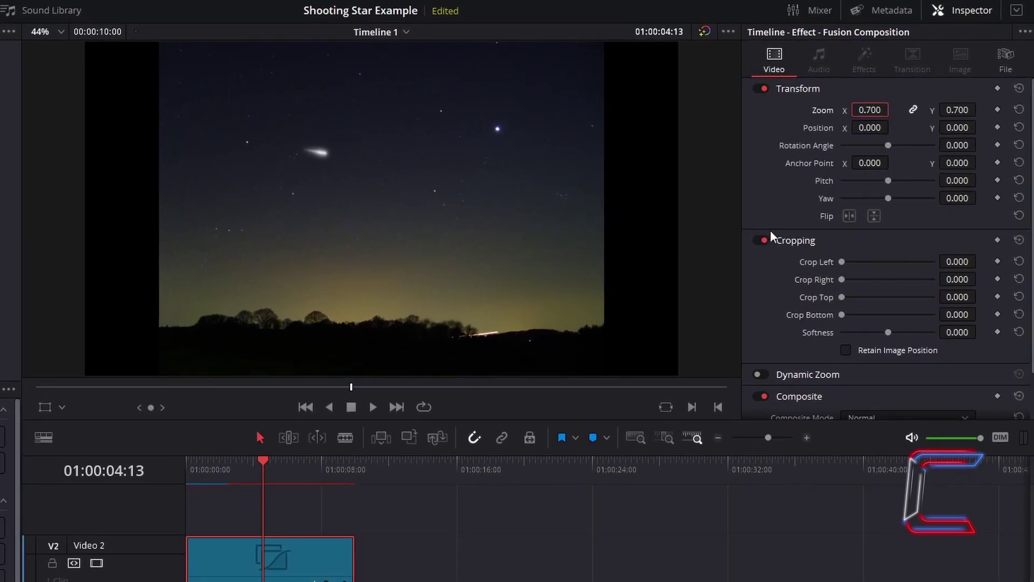
# Undo the last change and set the Fusion Composition clip's Zoom X/Y to 0.7.
pyautogui.hotkey('ctrl', 'z')
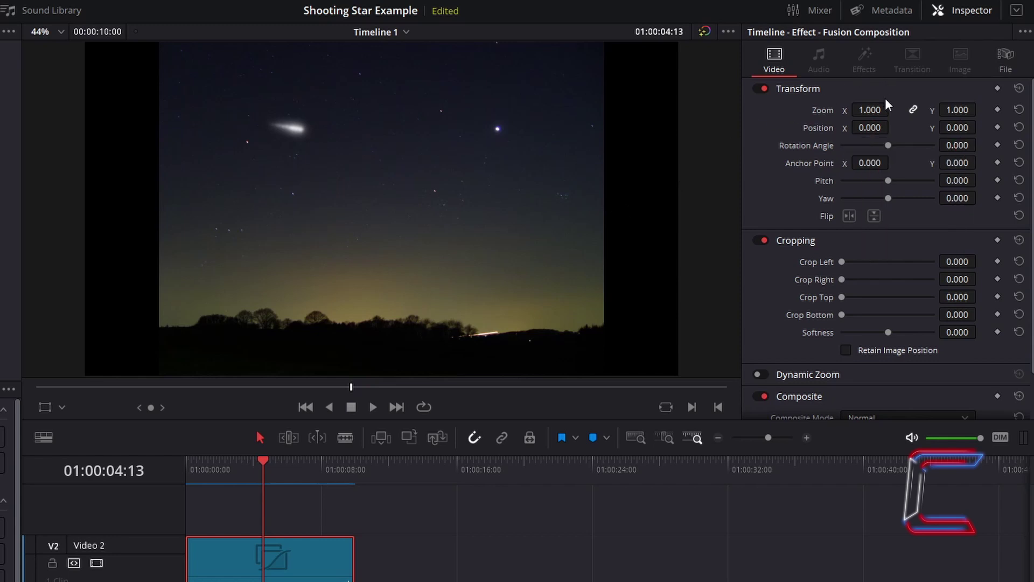
pyautogui.write('0.7')
pyautogui.press('Return')
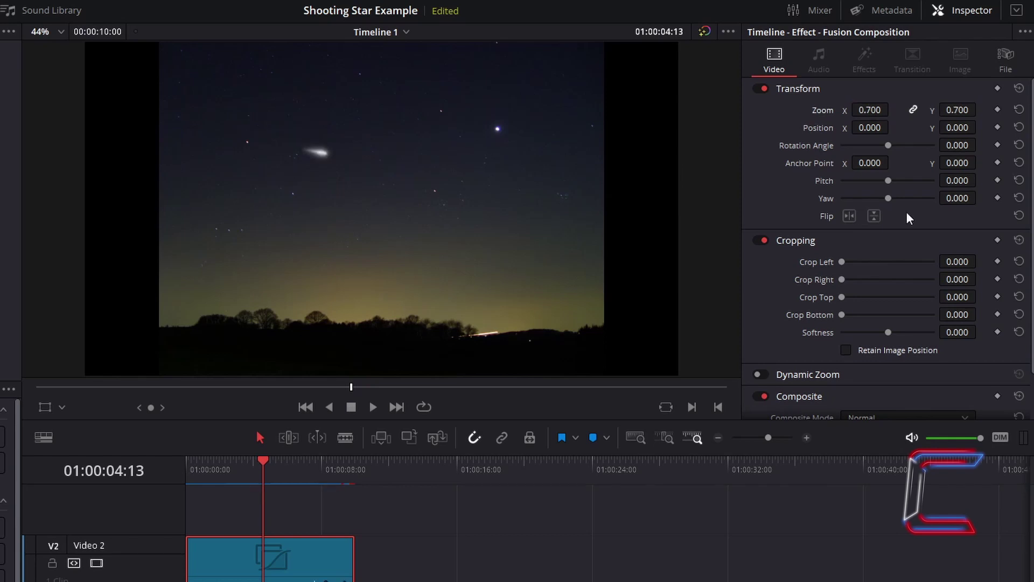
# Set the Fusion Composition clip's Composite Opacity to 75.
pyautogui.scroll(-2, 907, 214)
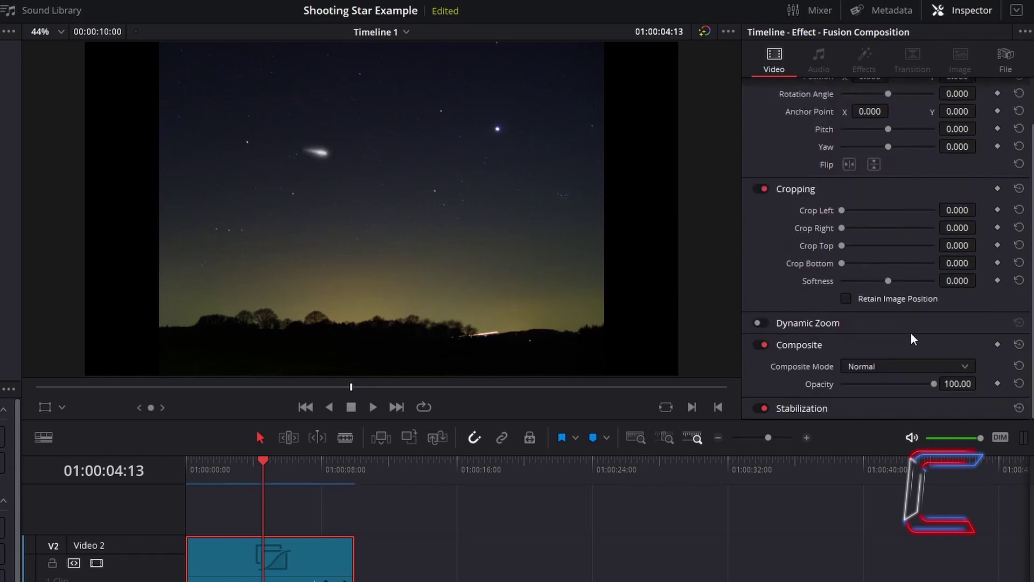
pyautogui.click(972, 384)
pyautogui.write('75')
pyautogui.press('Return')
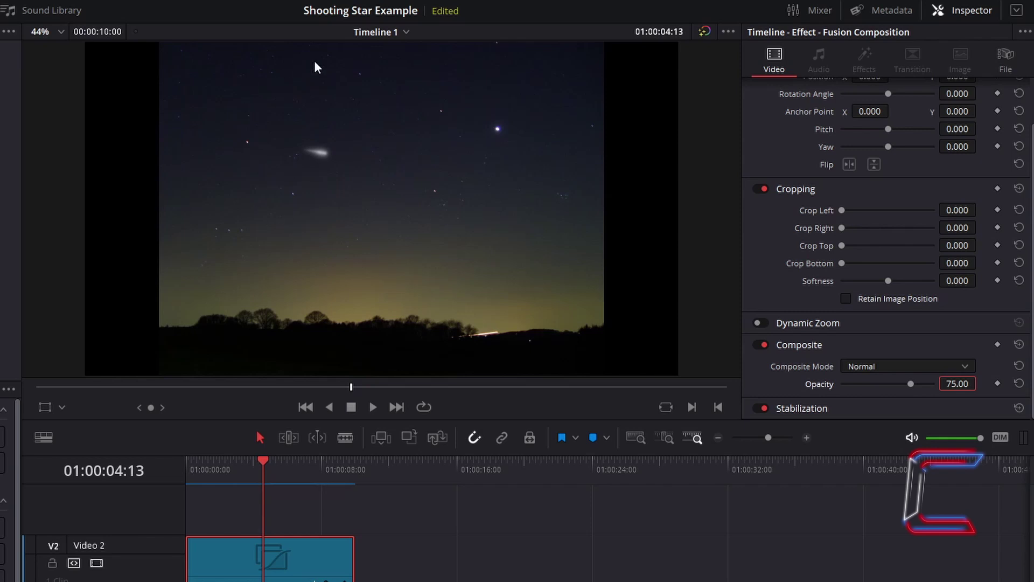
# Drag the composition up and slightly left using the viewer's on-screen transform box.
pyautogui.click(51, 409)
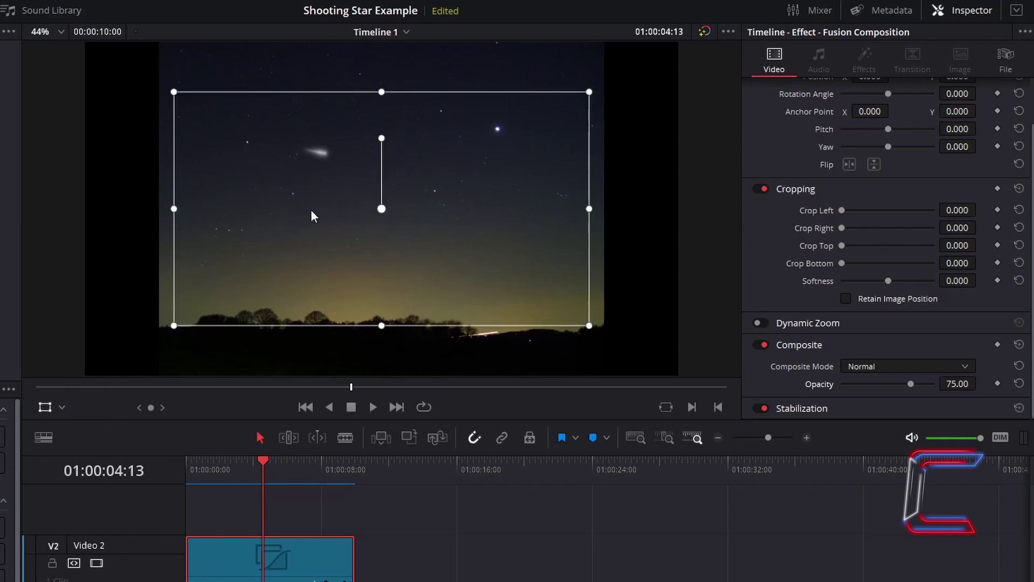
pyautogui.moveTo(312, 211); pyautogui.dragTo(300, 163)
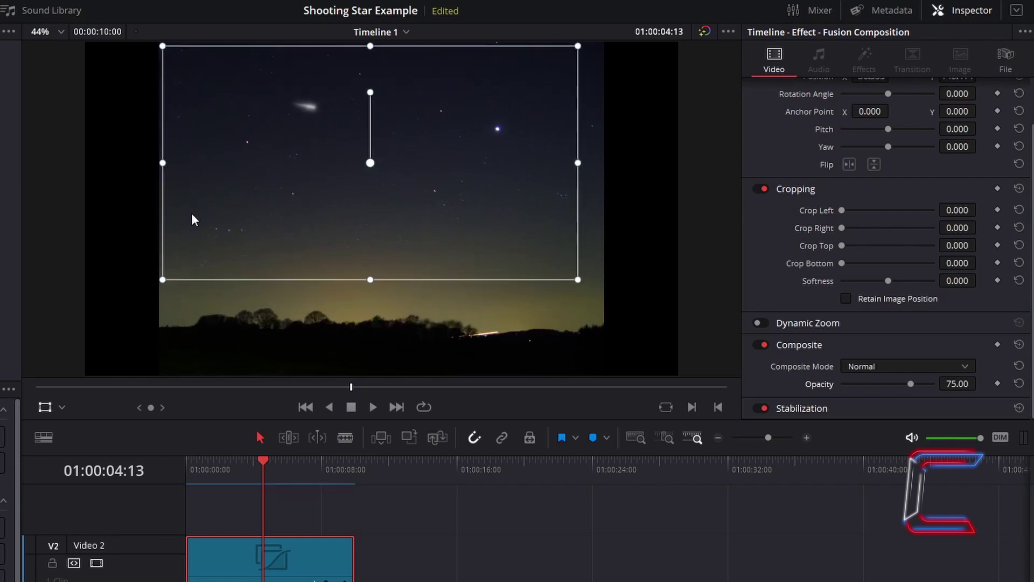